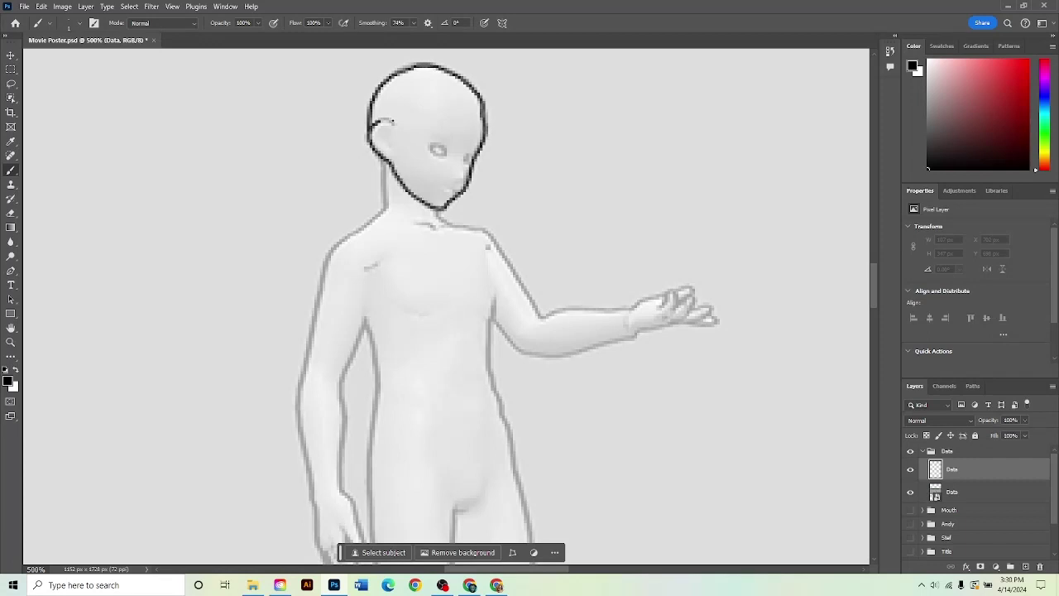
Step: Trace the Data figure's ear, neck, shoulders and the outer edge of the hanging arm with the Brush
drag(393, 123, 394, 123)
mouse_move(383, 199)
mouse_down()
mouse_move(333, 248)
mouse_move(302, 369)
mouse_move(312, 503)
mouse_up()
drag(447, 222, 514, 273)
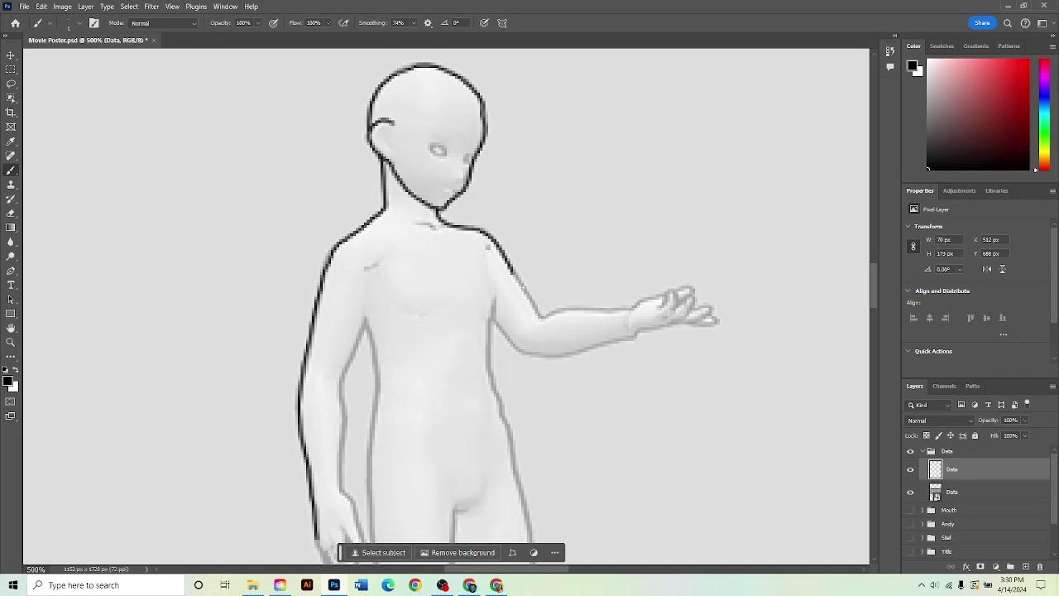
Step: Outline the outstretched forearm and open hand of the Data figure, along both the upper and lower edges
drag(539, 318, 627, 309)
key(ctrl+z)
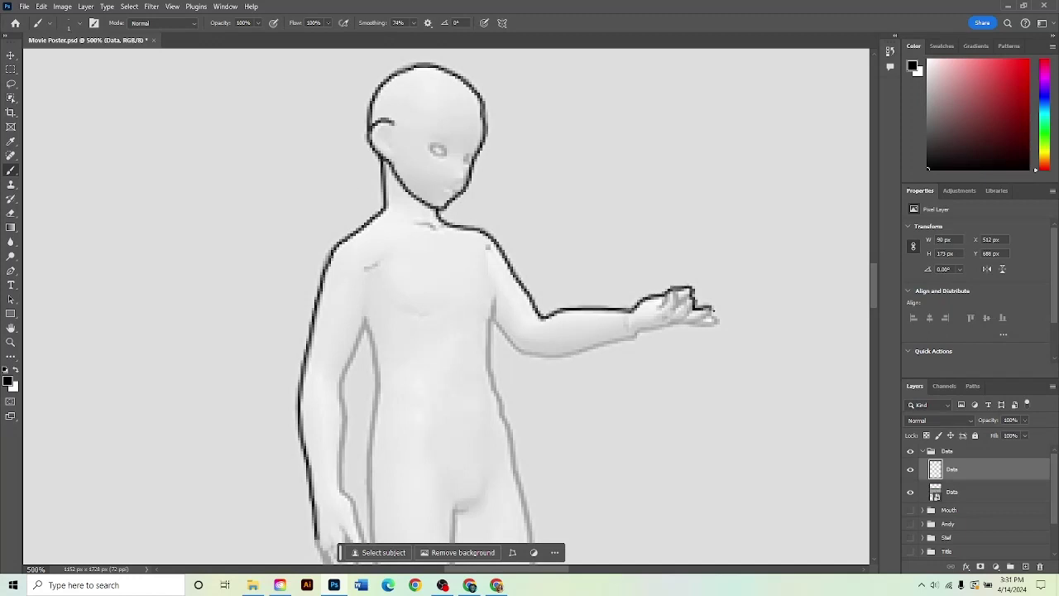
mouse_move(619, 344)
mouse_down()
mouse_move(544, 363)
mouse_move(495, 317)
mouse_up()
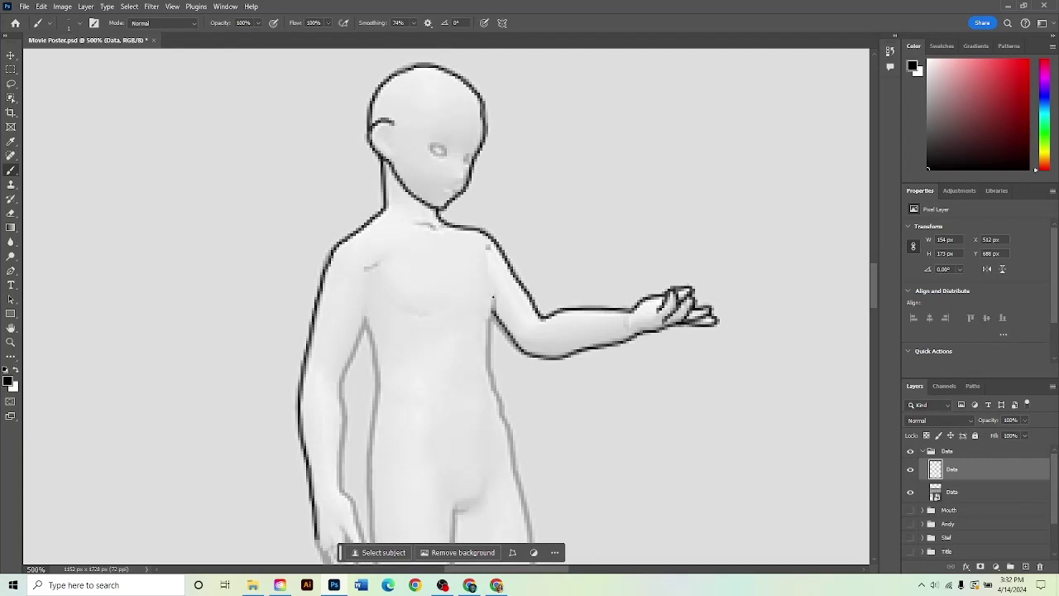
Step: Trace the torso side beneath the outstretched arm and continue along the outer thigh to the knee
mouse_move(494, 297)
mouse_down()
mouse_move(495, 389)
mouse_move(531, 530)
mouse_up()
scroll(534, 487, down, 3)
drag(528, 349, 538, 534)
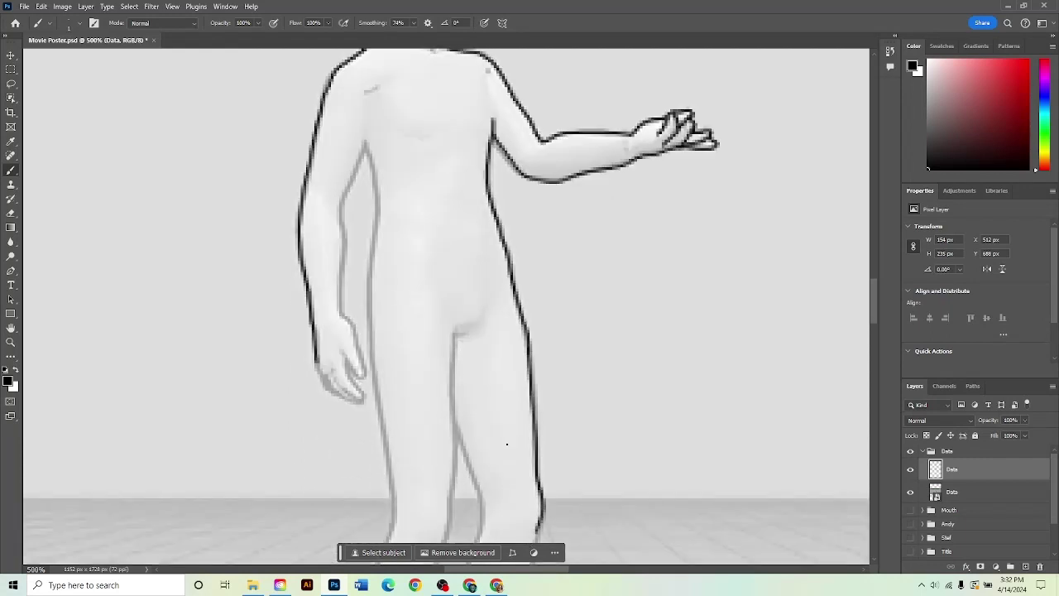
Step: Trace the outer contour of the same leg from the knee down to the toes, redrawing unsatisfactory strokes
scroll(507, 444, down, 5)
mouse_move(540, 237)
mouse_down()
mouse_move(521, 440)
mouse_move(603, 500)
mouse_move(497, 503)
mouse_up()
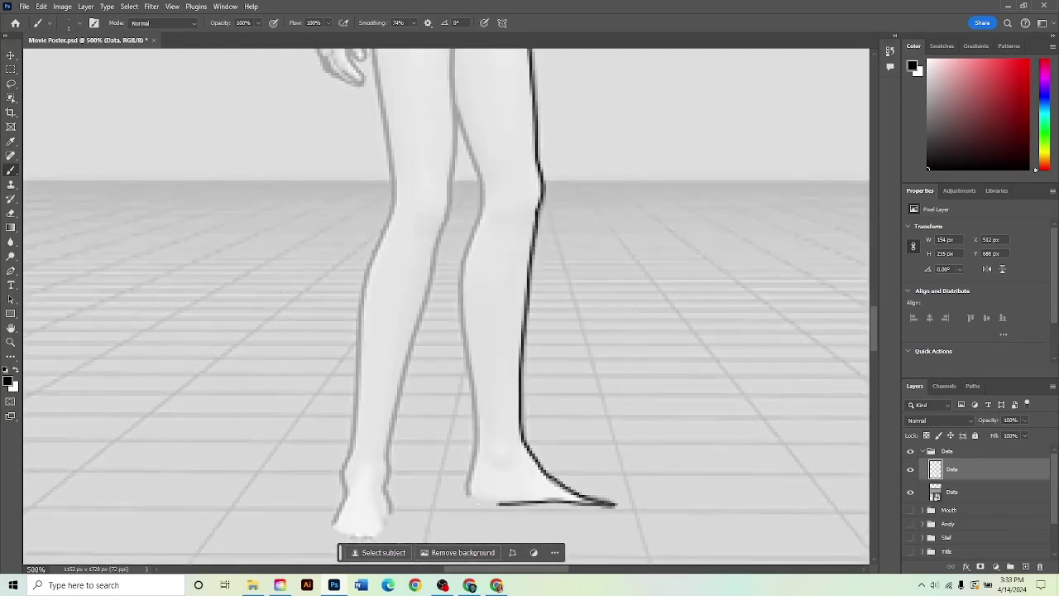
key(ctrl+z)
mouse_move(539, 210)
mouse_down()
mouse_move(523, 311)
mouse_move(528, 453)
mouse_move(610, 502)
mouse_move(510, 515)
mouse_up()
key(ctrl+z)
Step: Trace the inner contour of that leg from the heel up past the knee, redrawing the failed stroke
mouse_move(607, 501)
mouse_down()
mouse_move(608, 546)
mouse_move(510, 516)
mouse_move(476, 442)
mouse_move(453, 106)
mouse_up()
key(ctrl+z)
key(ctrl+z)
drag(468, 495, 456, 101)
Step: Outline the hand and fingers of the Data figure's hanging arm
scroll(367, 414, up, 6)
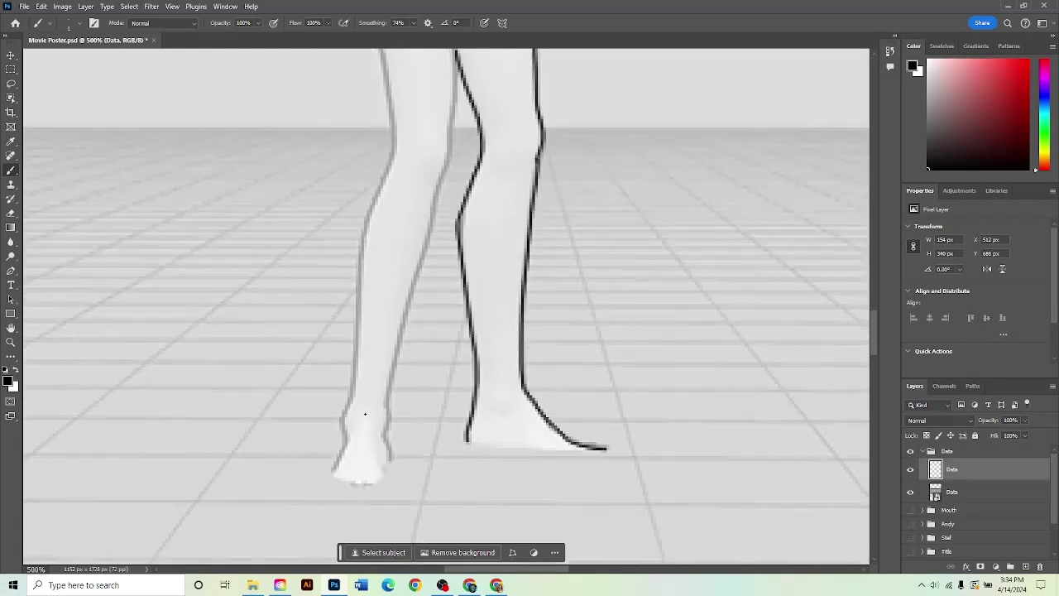
mouse_move(317, 484)
mouse_down()
mouse_move(360, 526)
mouse_move(340, 514)
mouse_up()
key(ctrl+z)
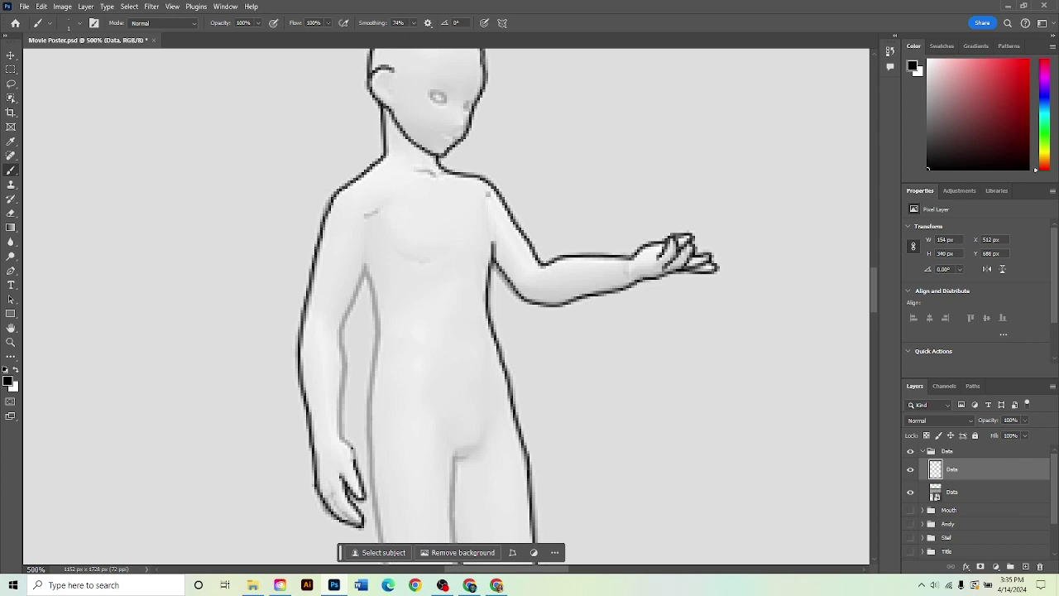
Step: Trace the inner edge of the hanging arm and the adjoining body side down to the thigh
mouse_move(336, 445)
mouse_down()
mouse_move(340, 344)
mouse_move(366, 266)
mouse_move(377, 519)
mouse_up()
scroll(376, 513, down, 7)
key(ctrl+z)
mouse_move(366, 81)
mouse_down()
mouse_move(364, 210)
mouse_move(373, 182)
mouse_move(385, 383)
mouse_move(374, 503)
mouse_up()
key(ctrl+z)
scroll(374, 504, down, 8)
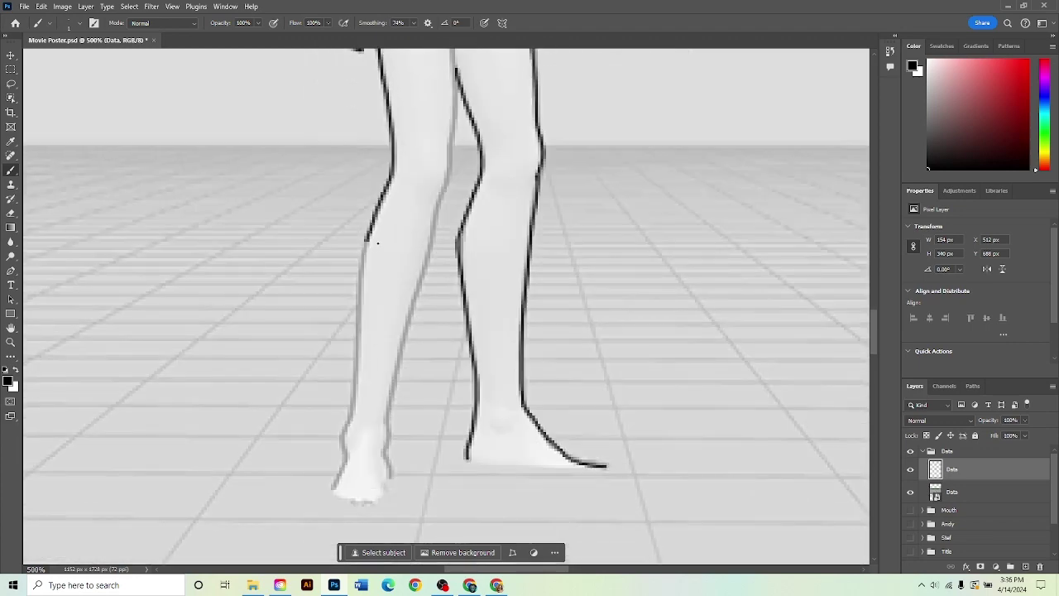
Step: Outline the Data figure's remaining leg around the foot and up the inner edge to the crotch
mouse_move(368, 236)
mouse_down()
mouse_move(341, 452)
mouse_move(385, 498)
mouse_move(391, 396)
mouse_move(416, 291)
mouse_move(357, 349)
mouse_move(342, 432)
mouse_move(337, 489)
mouse_move(348, 414)
mouse_move(335, 493)
mouse_move(389, 434)
mouse_move(457, 70)
mouse_up()
key(ctrl+z)
key(ctrl+z)
scroll(457, 70, up, 5)
mouse_move(454, 274)
mouse_down()
mouse_move(454, 178)
mouse_move(465, 175)
mouse_up()
scroll(447, 216, up, 8)
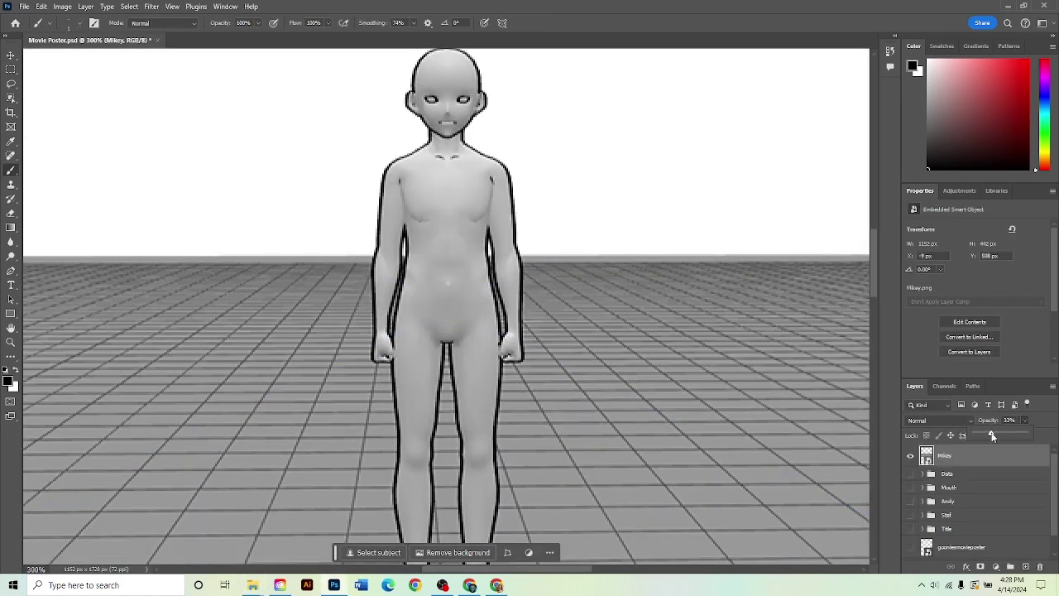
Step: Lower the Mikey reference layer's opacity and place it beneath a new drawing layer inside a new group
click(1025, 421)
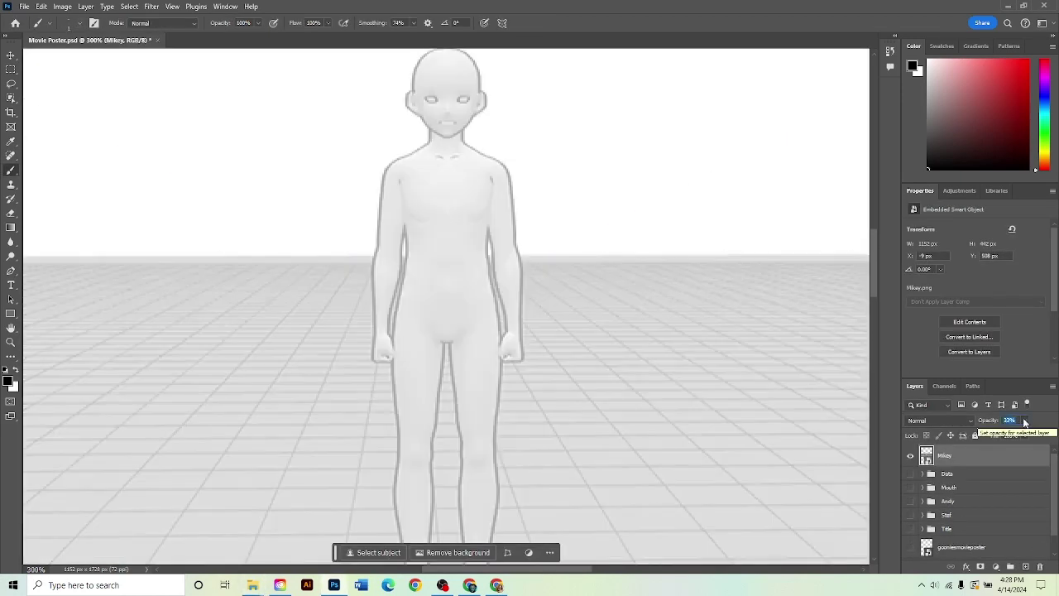
click(1025, 567)
click(1011, 567)
drag(956, 469, 951, 452)
drag(952, 492, 963, 478)
Step: Outline the Mikey figure's head, including both ears and the jaw, on the new drawing layer
key(ctrl+plus)
key(ctrl+plus)
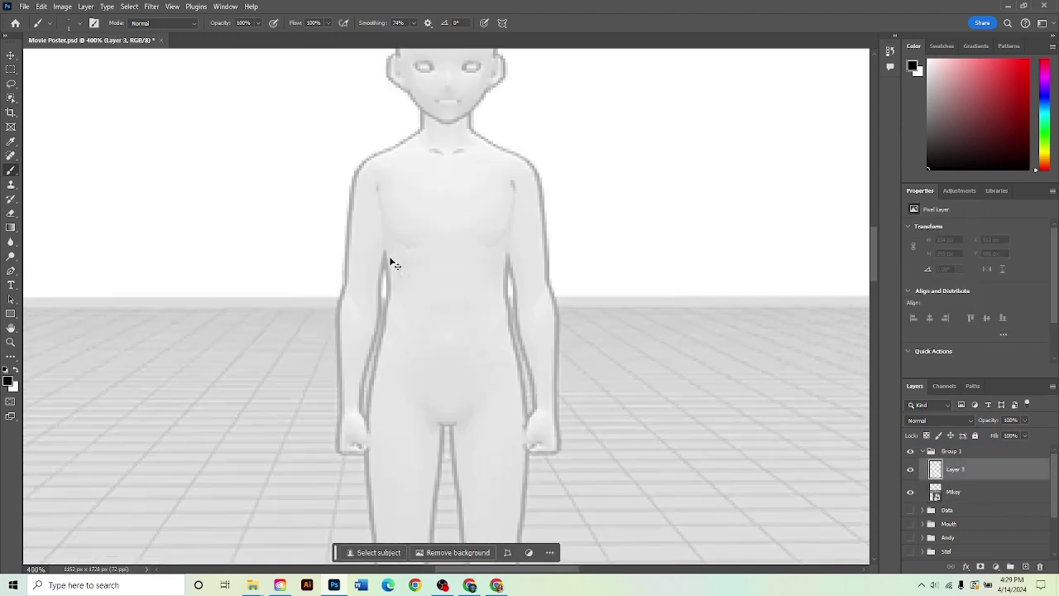
key(ctrl+plus)
scroll(390, 257, up, 3)
mouse_move(390, 136)
mouse_down()
mouse_move(397, 90)
mouse_move(435, 66)
mouse_up()
drag(501, 110, 503, 131)
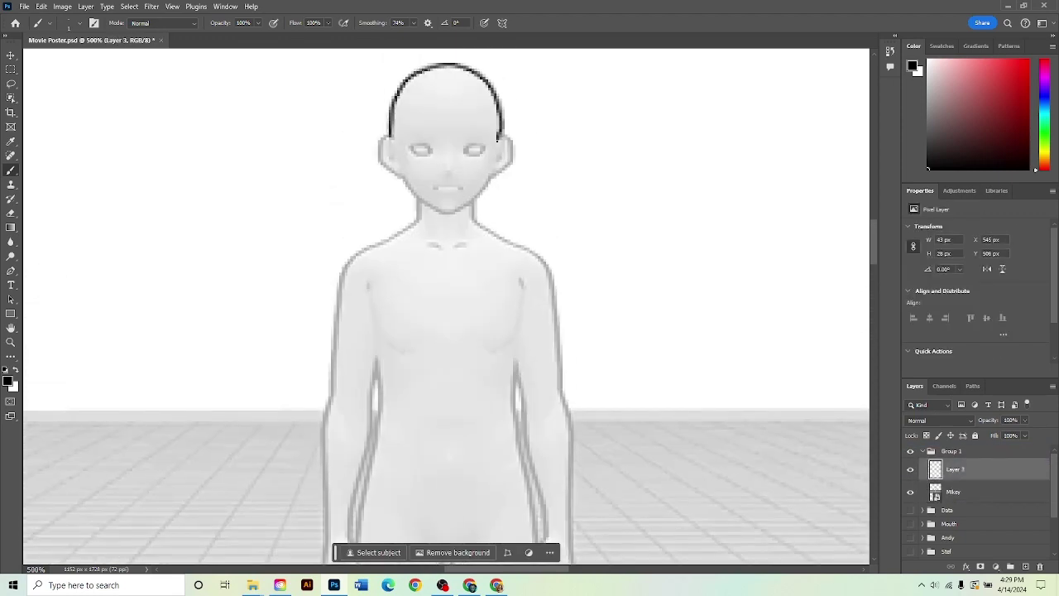
key(ctrl+z)
drag(390, 139, 396, 93)
mouse_move(453, 63)
mouse_down()
mouse_move(502, 112)
mouse_move(502, 137)
mouse_up()
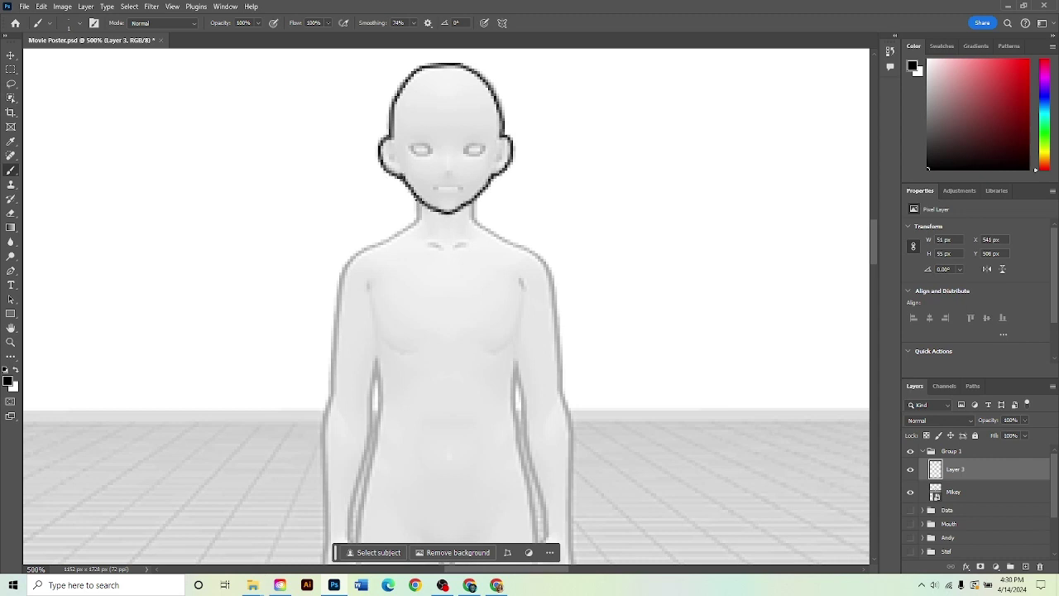
Step: Trace the neck, shoulder, outer arm and fist on the Mikey figure's viewer-left side
mouse_move(419, 207)
mouse_down()
mouse_move(354, 256)
mouse_move(333, 356)
mouse_move(325, 522)
mouse_up()
scroll(348, 222, down, 1)
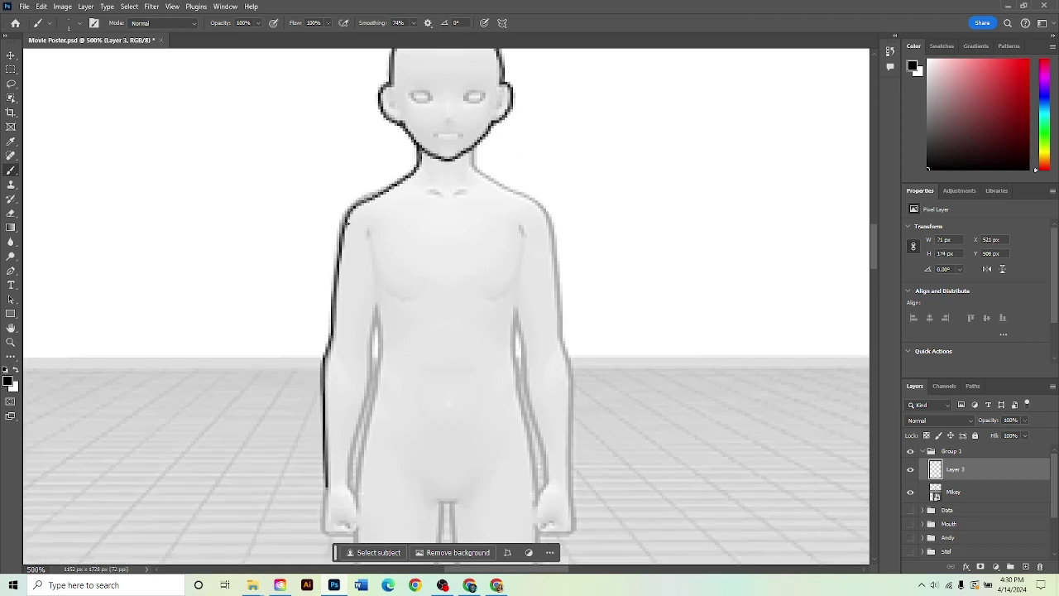
scroll(347, 222, down, 2)
right_click(325, 213)
click(325, 213)
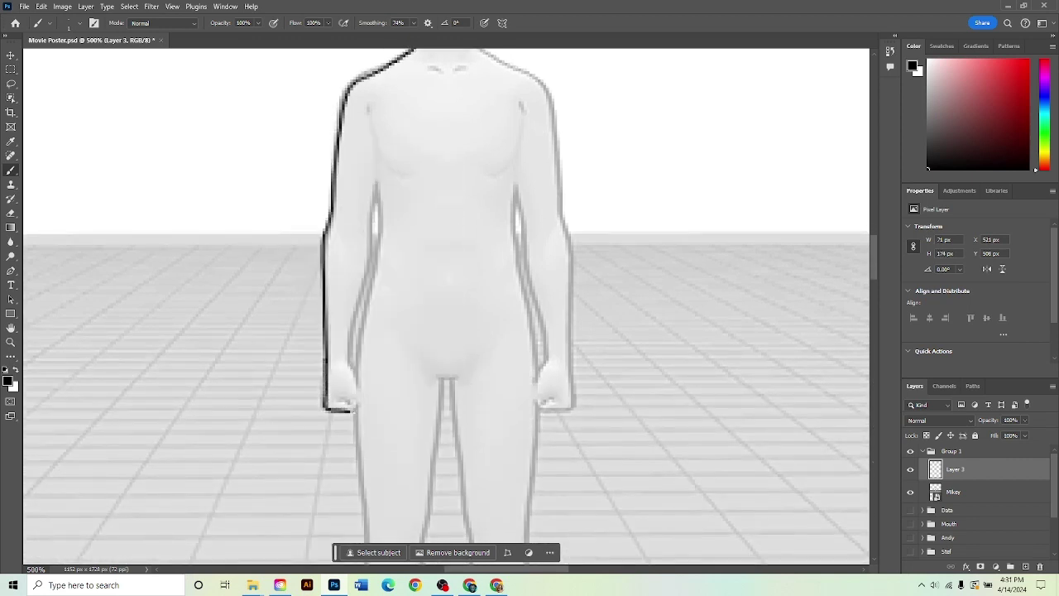
Step: Trace the inner edge of the viewer-left arm, the adjoining torso side and the outer thigh
drag(358, 377, 353, 308)
mouse_move(370, 222)
mouse_down()
mouse_move(380, 172)
mouse_move(358, 377)
mouse_up()
scroll(367, 370, down, 2)
drag(356, 303, 361, 545)
Step: Outline the viewer-left lower leg and foot, continuing up the inner calf past the knee
scroll(361, 496, down, 5)
mouse_move(361, 199)
mouse_down()
mouse_move(378, 323)
mouse_move(379, 363)
mouse_move(371, 301)
mouse_move(373, 437)
mouse_move(422, 449)
mouse_up()
key(ctrl+z)
key(ctrl+z)
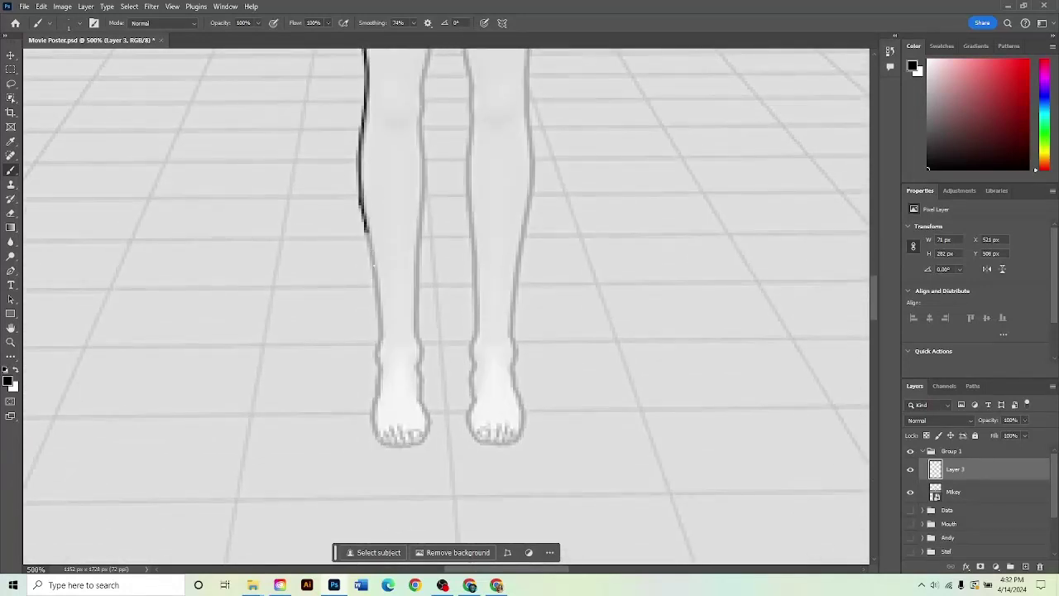
mouse_move(365, 234)
mouse_down()
mouse_move(379, 367)
mouse_move(422, 435)
mouse_up()
drag(419, 373, 422, 69)
scroll(422, 70, up, 1)
key(ctrl+z)
mouse_move(360, 209)
mouse_down()
mouse_move(378, 406)
mouse_move(401, 466)
mouse_move(423, 439)
mouse_move(416, 283)
mouse_move(431, 57)
mouse_up()
Step: Trace both inner thighs and the crotch line, continuing down the inner edge of the viewer-right leg
scroll(430, 56, up, 1)
scroll(432, 356, up, 5)
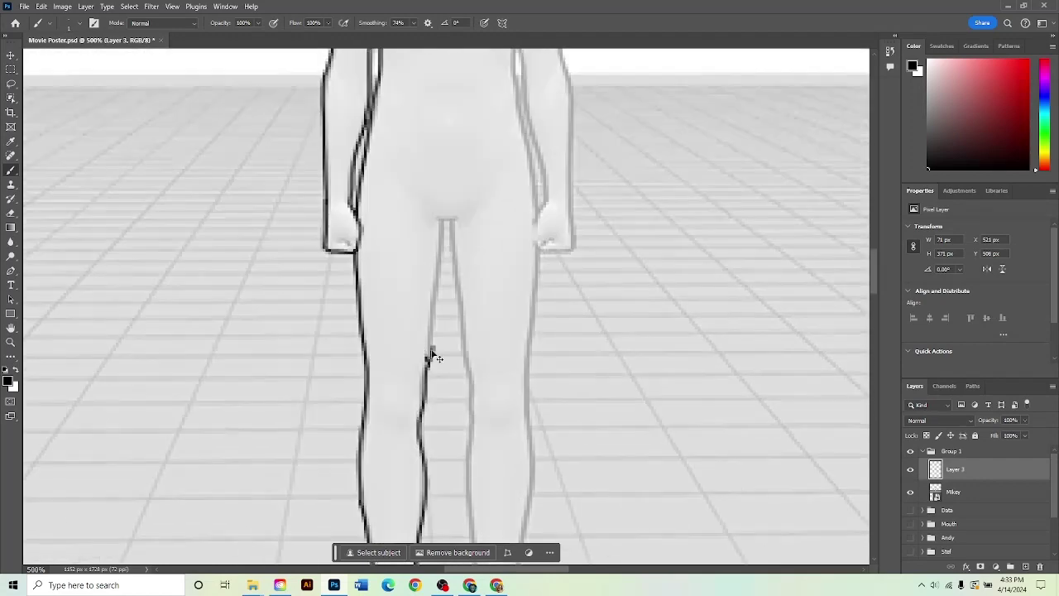
mouse_move(431, 330)
mouse_down()
mouse_move(442, 219)
mouse_move(454, 236)
mouse_move(472, 537)
mouse_up()
Step: Outline the viewer-right foot and lower leg up to the outer knee, redrawing the ankle strokes
scroll(474, 530, down, 6)
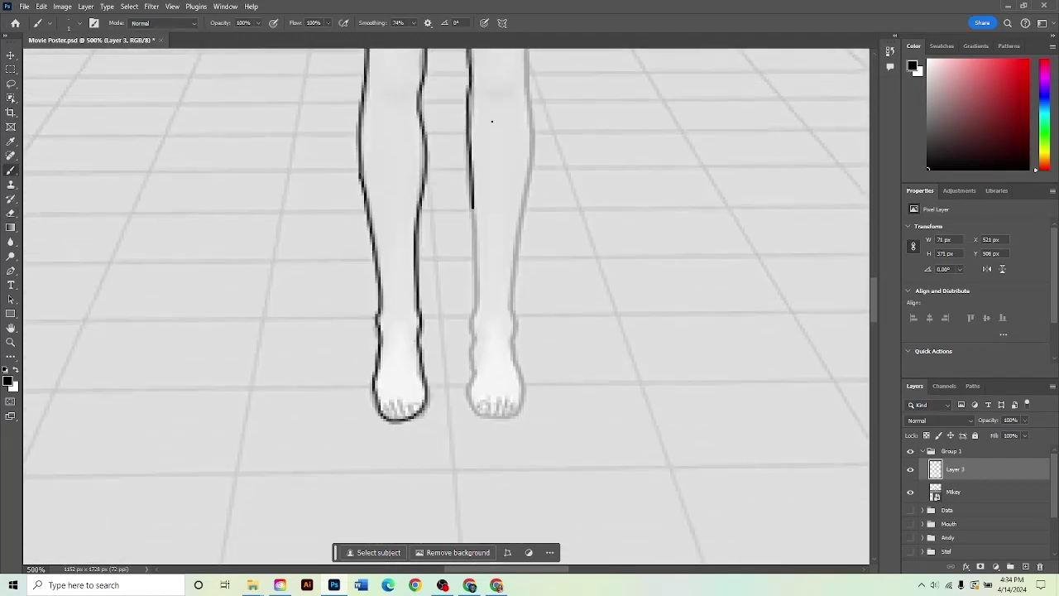
mouse_move(472, 207)
mouse_down()
mouse_move(471, 370)
mouse_move(473, 210)
mouse_move(476, 288)
mouse_up()
key(ctrl+z)
key(ctrl+z)
mouse_move(476, 373)
mouse_down()
mouse_move(514, 332)
mouse_move(530, 96)
mouse_up()
key(ctrl+z)
mouse_move(473, 207)
mouse_down()
mouse_move(498, 416)
mouse_move(530, 82)
mouse_up()
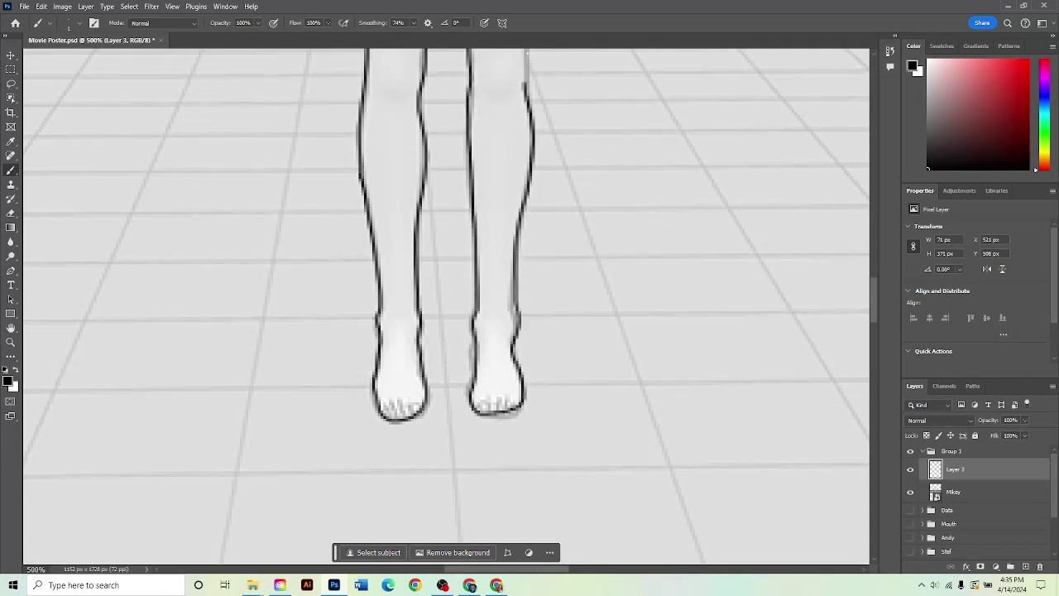
Step: Trace the viewer-right outer thigh, the torso side and the inner edge of the adjacent arm
scroll(525, 352, up, 5)
mouse_move(525, 351)
mouse_down()
mouse_move(538, 211)
mouse_move(528, 97)
mouse_move(522, 65)
mouse_up()
scroll(522, 348, up, 5)
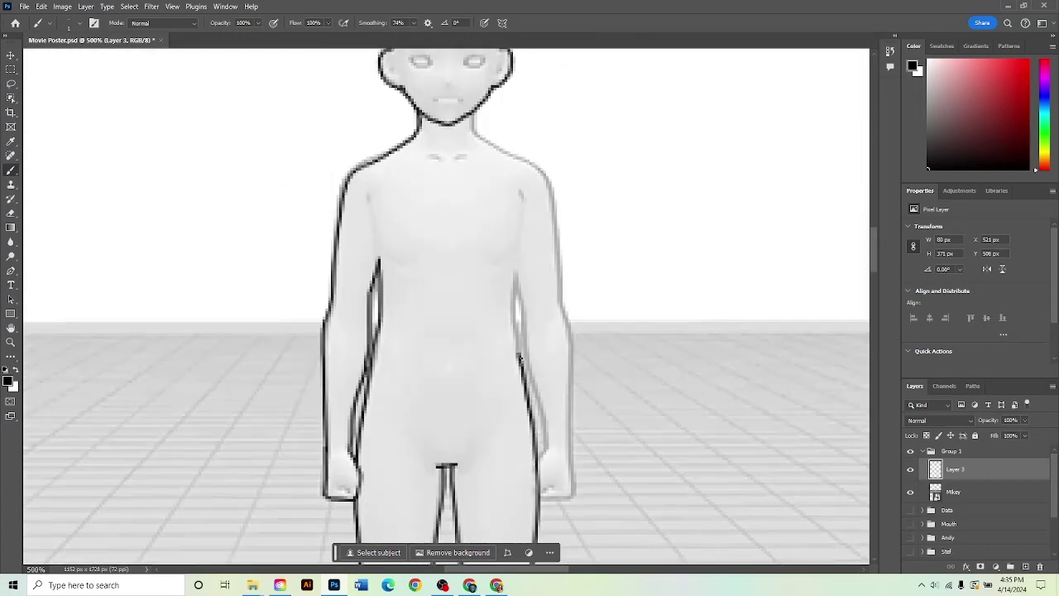
mouse_move(521, 357)
mouse_down()
mouse_move(516, 304)
mouse_move(544, 418)
mouse_move(544, 496)
mouse_up()
key(ctrl+z)
drag(516, 273, 540, 412)
Step: Trace the outer contour from the viewer-right fist up the arm and over the shoulder to the neck
mouse_move(573, 495)
mouse_down()
mouse_move(556, 288)
mouse_move(475, 131)
mouse_up()
key(e)
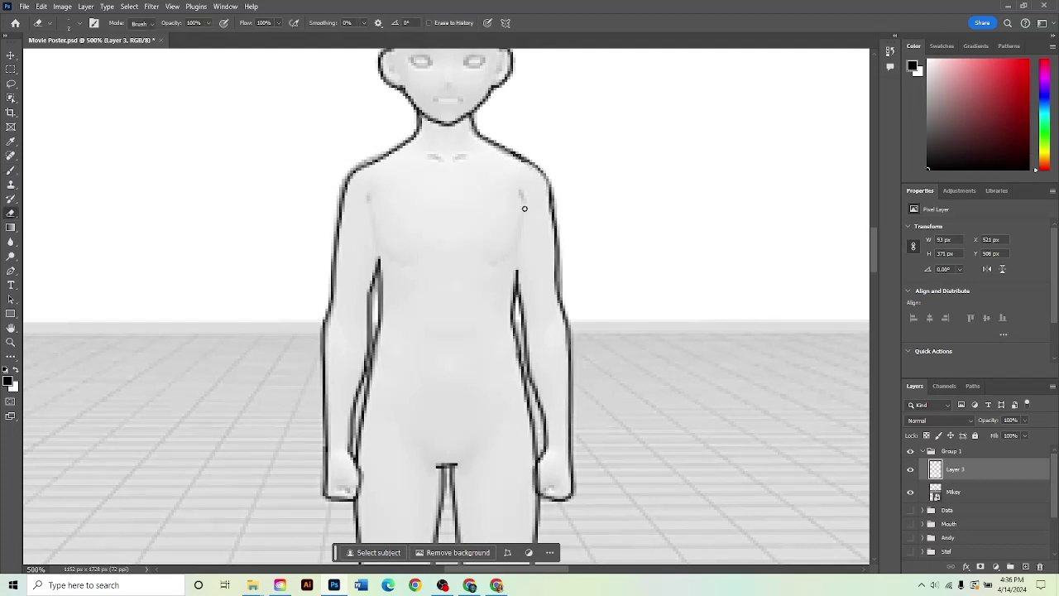
key(b)
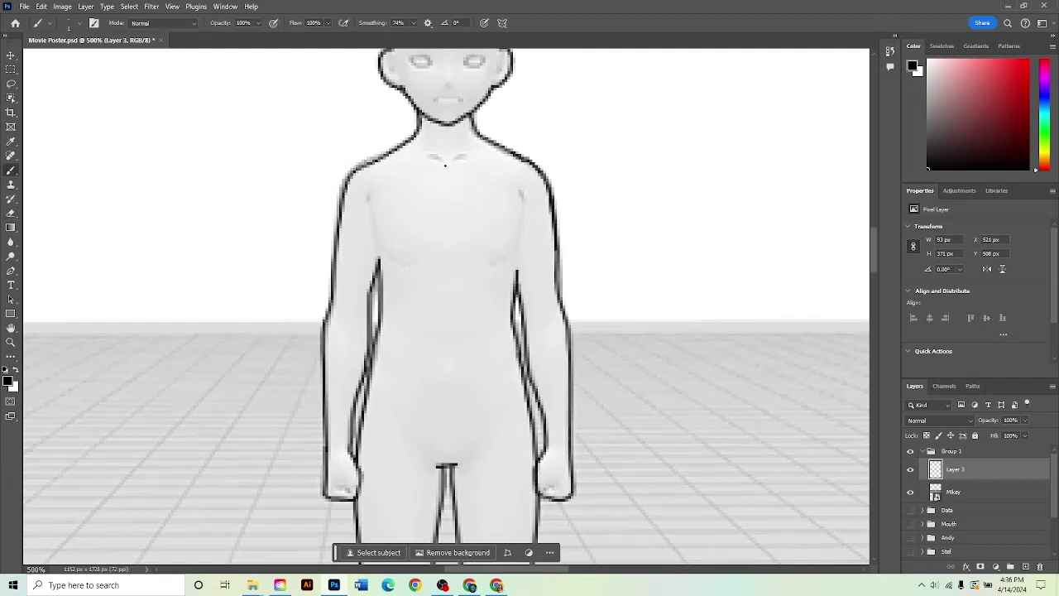
Step: Add the collarbone marks and small knuckle details to the Mikey figure
drag(460, 157, 450, 160)
scroll(423, 276, up, 4)
scroll(423, 277, down, 8)
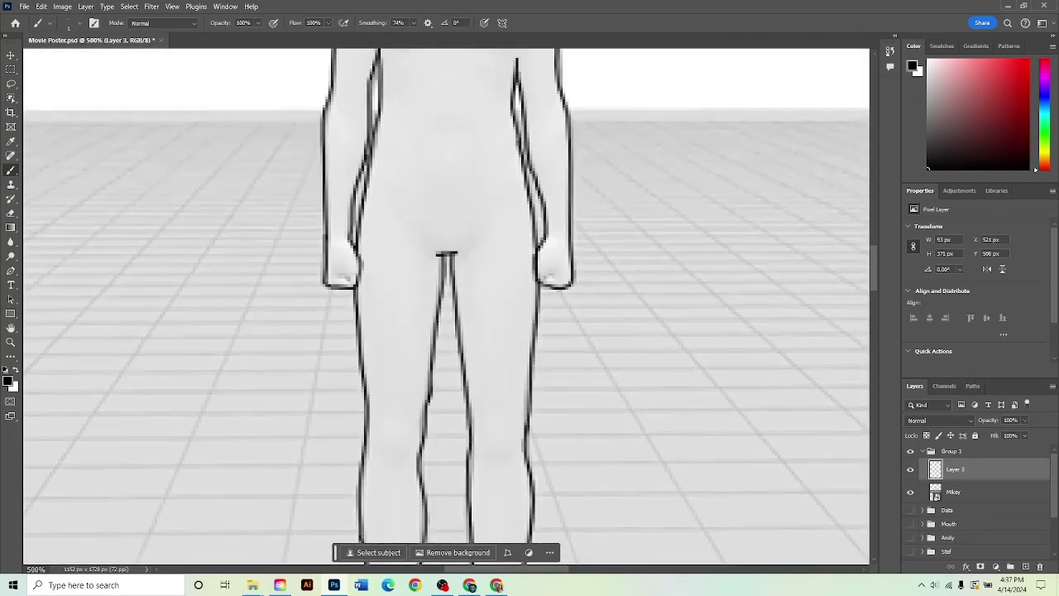
Step: Rename both the drawing layer and its group as Mikey, and collapse the group
click(923, 451)
click(923, 451)
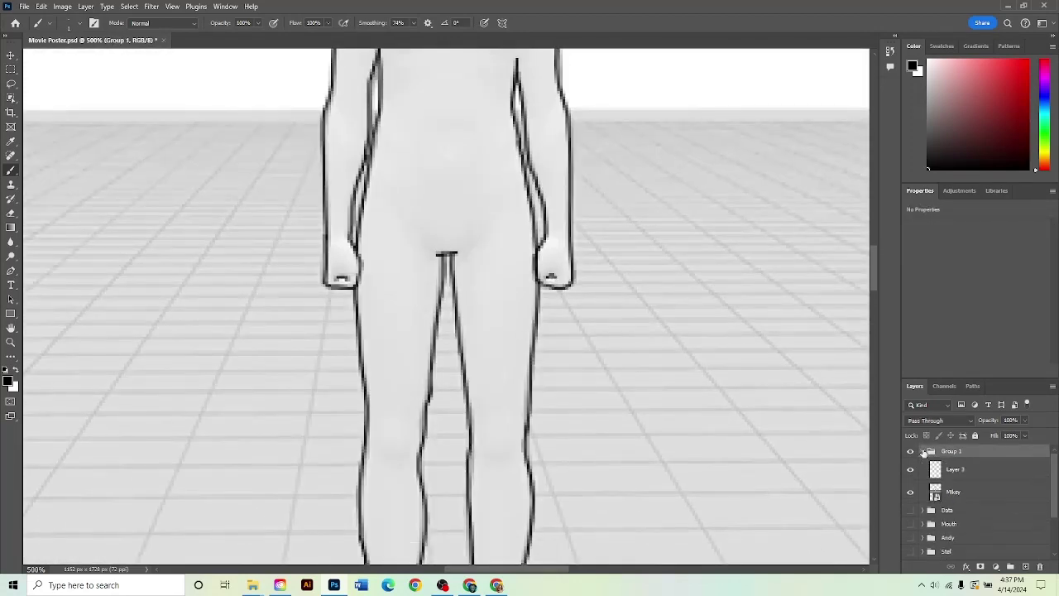
double_click(956, 470)
text(Mikey)
key(Return)
double_click(948, 452)
text(Mikey)
key(Return)
click(922, 451)
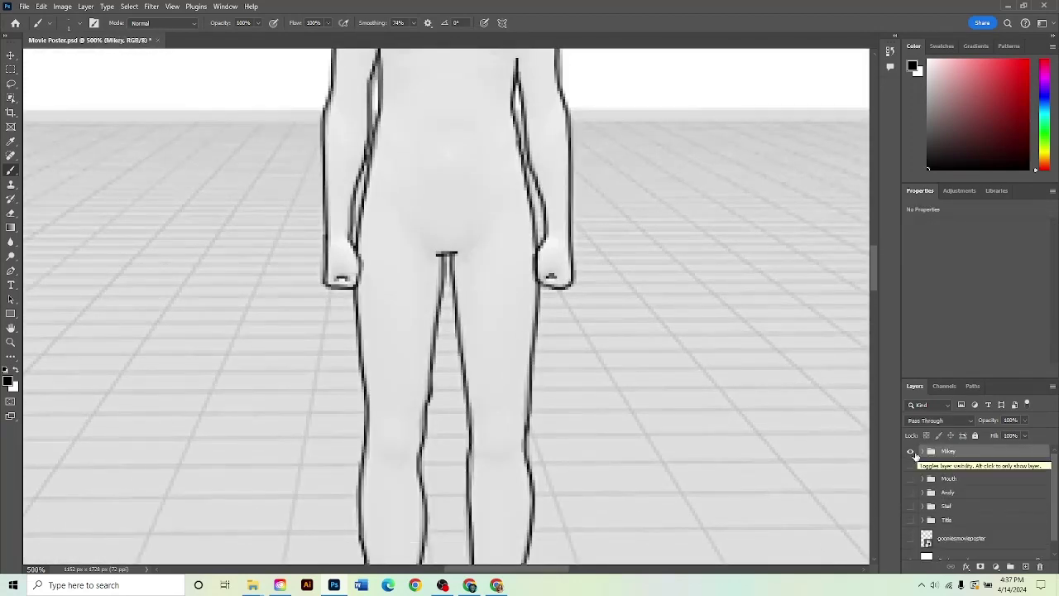
Step: Show all the figure and title groups, and reposition the Mikey figure among the other characters
alt+click(910, 454)
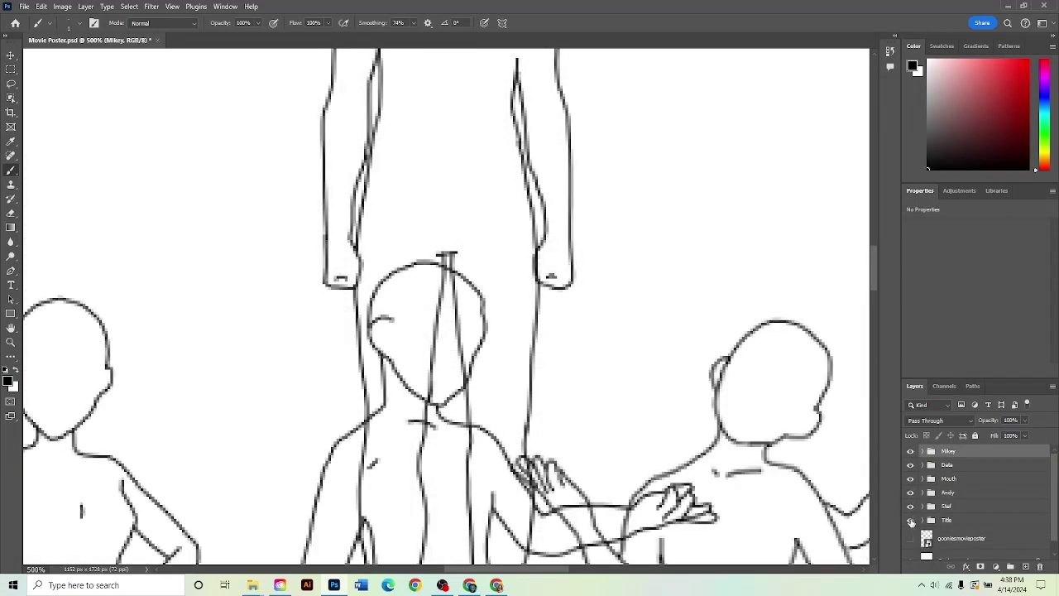
key(ctrl+1)
key(ctrl+t)
drag(456, 260, 468, 372)
Step: Move the Data figure into the gap between the Stef and Mikey figures
click(941, 467)
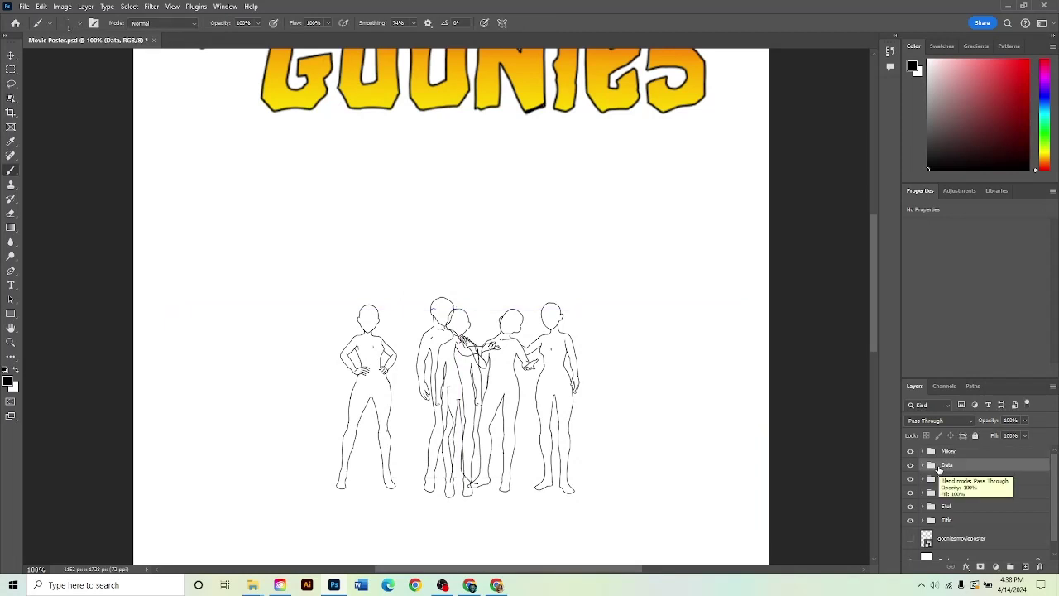
key(ctrl+t)
drag(625, 303, 576, 310)
drag(711, 169, 698, 207)
key(ctrl+z)
drag(620, 291, 632, 286)
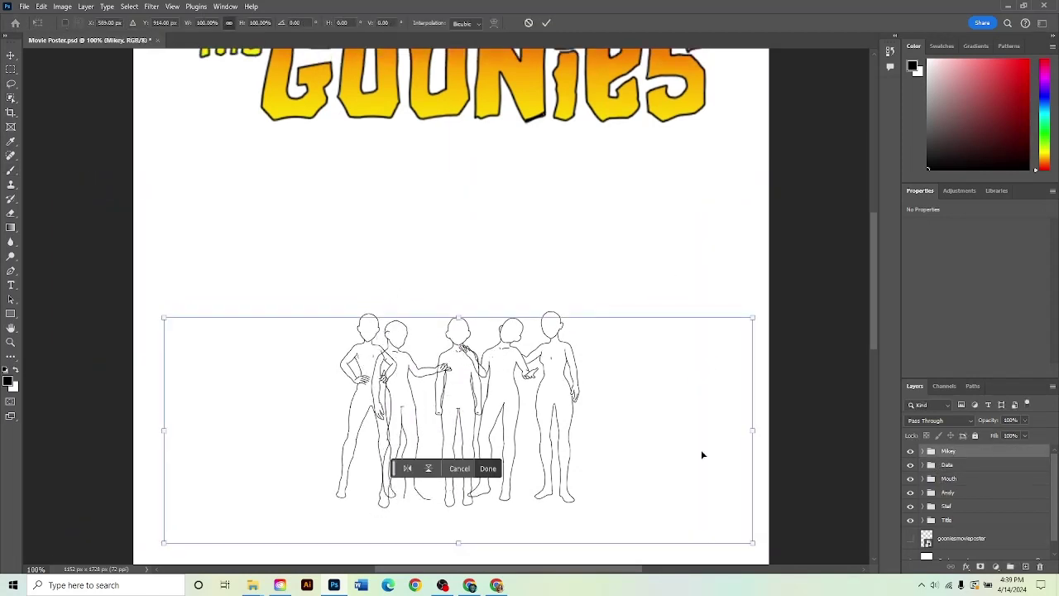
Step: Scale the Stef figure to about 102.3% and shift it outward from the Data figure
click(946, 506)
key(ctrl+t)
drag(657, 190, 664, 178)
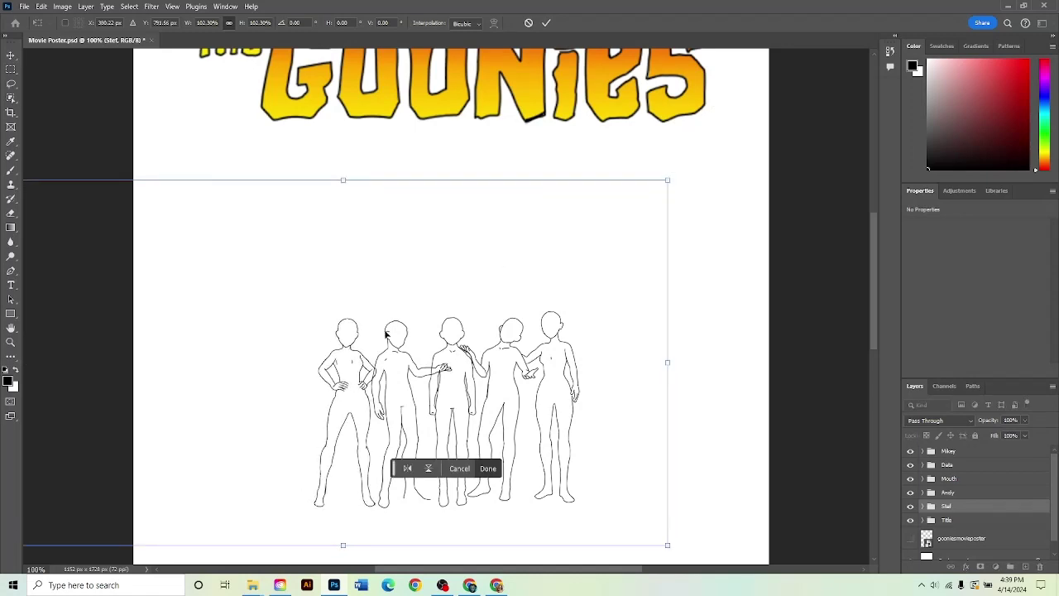
drag(348, 368, 346, 363)
Step: Try to select all the figures with the Move tool and transform them together
click(928, 468)
scroll(669, 388, up, 3)
scroll(669, 388, down, 2)
click(11, 56)
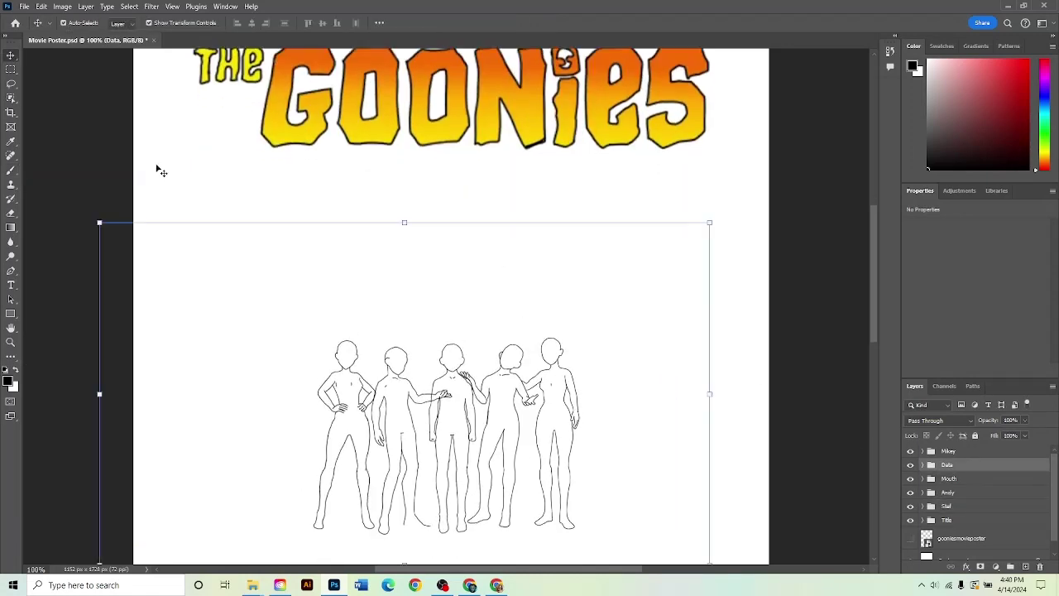
drag(158, 171, 613, 500)
drag(147, 378, 650, 429)
key(ctrl+t)
drag(470, 423, 515, 417)
key(ctrl+z)
Step: Hide the layer that holds the orange fill of the Goonies title
scroll(1012, 506, down, 10)
click(911, 504)
scroll(967, 515, up, 10)
Step: Select the five figure outlines together and enlarge them to about 129.5%, keeping the group centred on the page
drag(231, 395, 597, 500)
key(ctrl+t)
drag(466, 433, 471, 433)
drag(588, 338, 646, 292)
drag(546, 394, 515, 407)
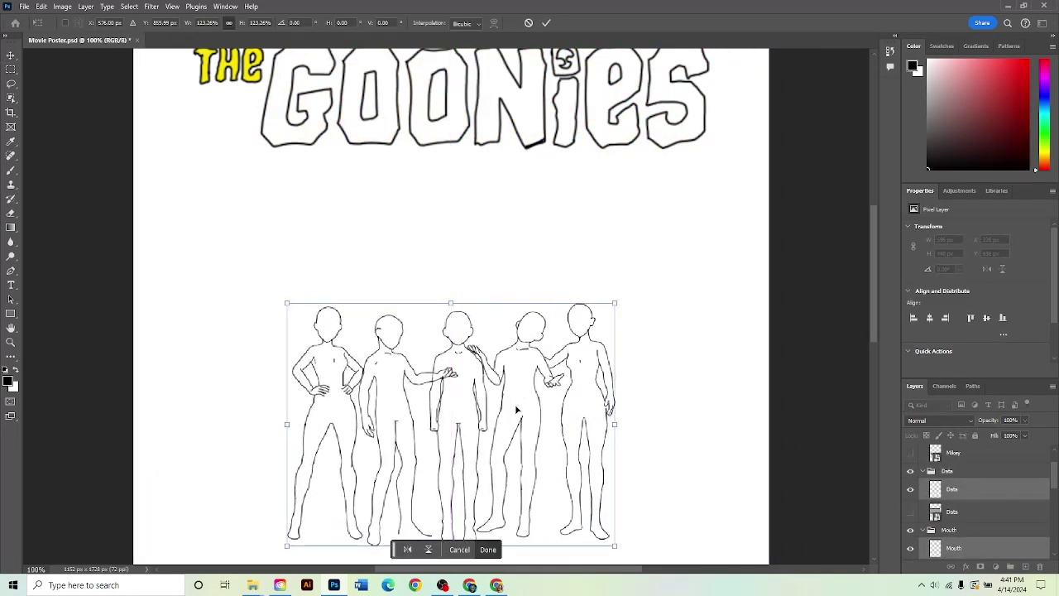
drag(287, 303, 270, 291)
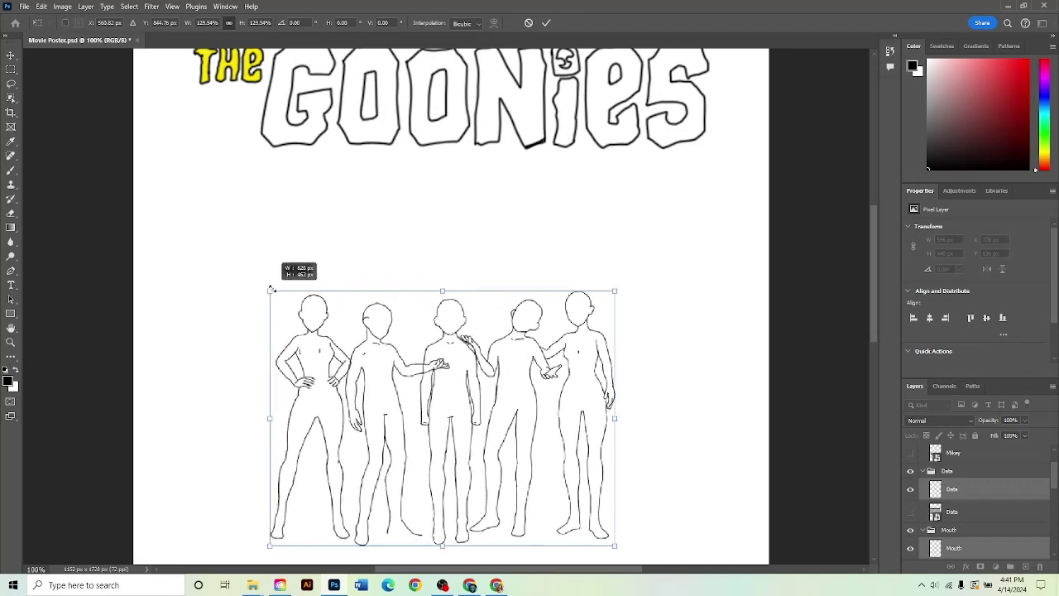
drag(463, 406, 472, 404)
click(496, 552)
Step: Move the five figures to the lower part of the poster and enlarge them to about 706 × 522 px
scroll(502, 433, down, 5)
key(ctrl+minus)
key(ctrl+minus)
scroll(466, 261, up, 2)
key(ctrl+t)
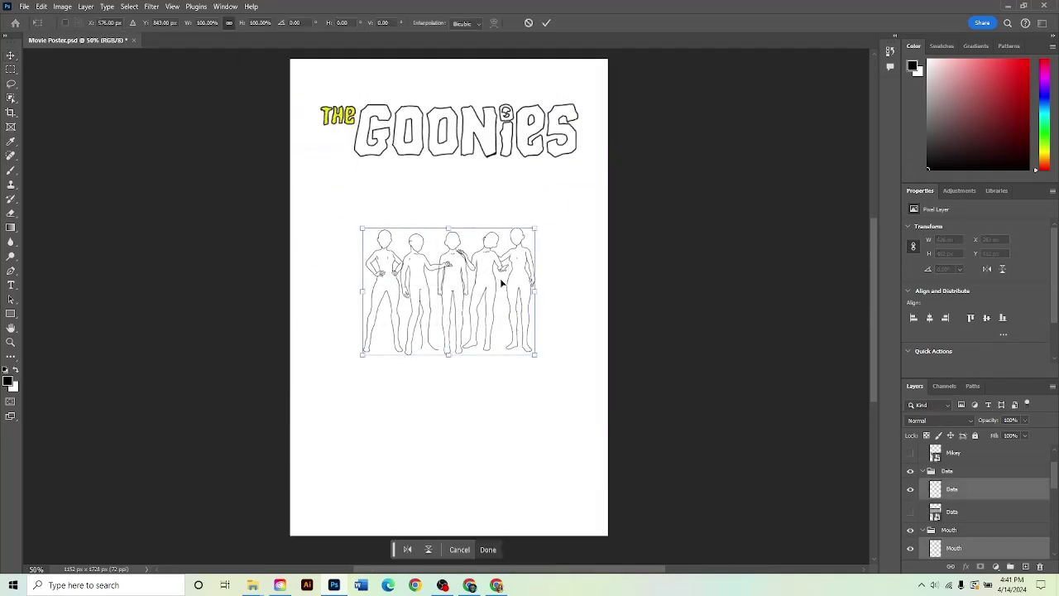
drag(501, 279, 500, 395)
drag(535, 344, 557, 327)
drag(500, 391, 489, 426)
click(491, 551)
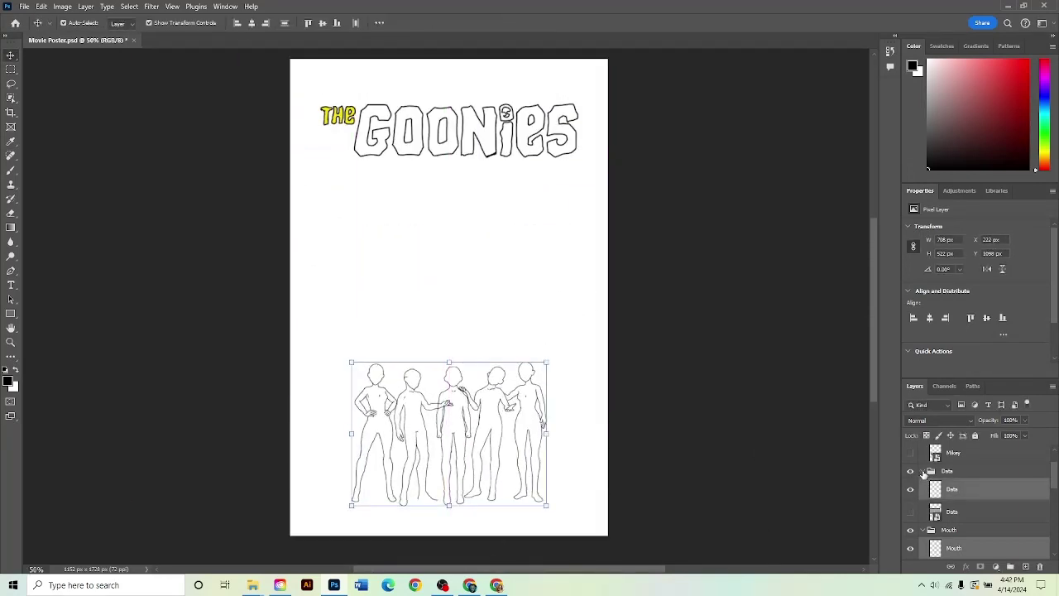
Step: Collapse the Data, Mouth, Andy, Stef and Mikey layer groups
click(923, 471)
click(923, 485)
click(923, 499)
click(923, 513)
scroll(923, 505, up, 2)
click(923, 452)
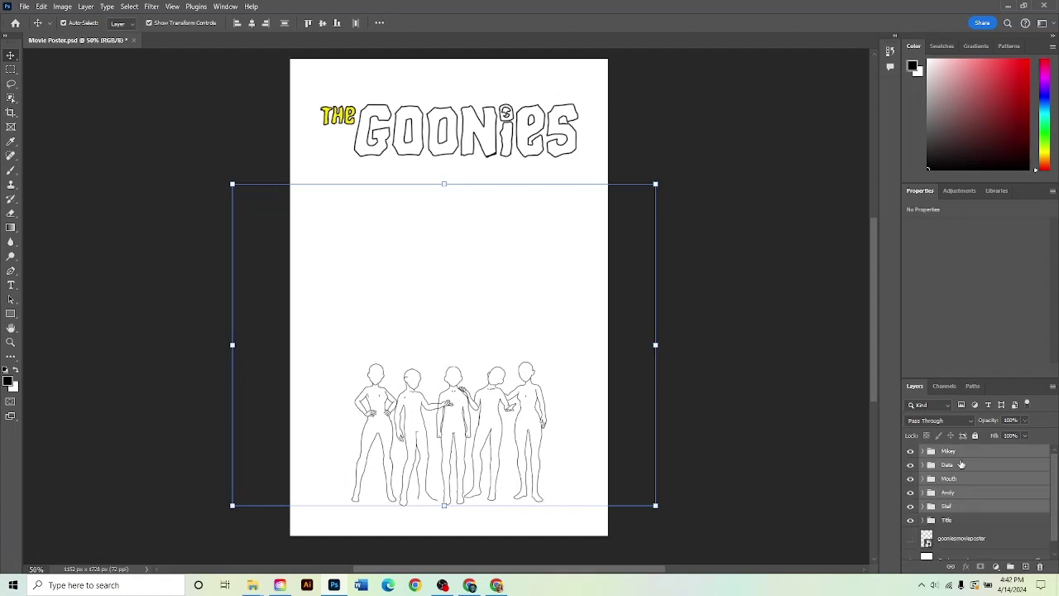
Step: On the Data outline layer, erase the hand and forearm lines that overlap the Mikey figure
click(923, 478)
click(955, 497)
key(e)
key(ctrl+plus)
key(ctrl+plus)
key(ctrl+plus)
scroll(501, 372, down, 3)
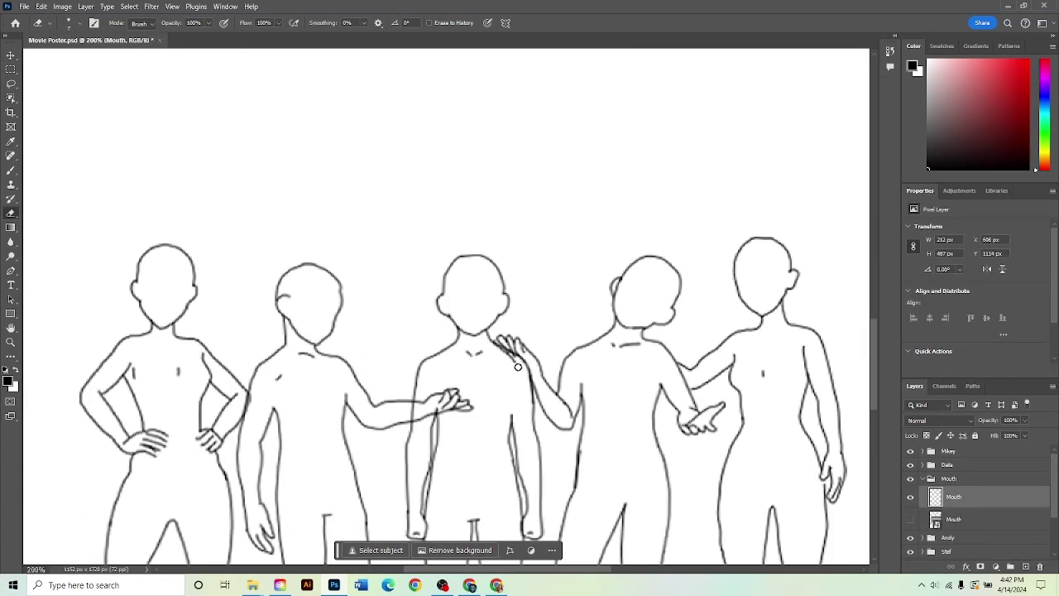
click(923, 479)
click(923, 465)
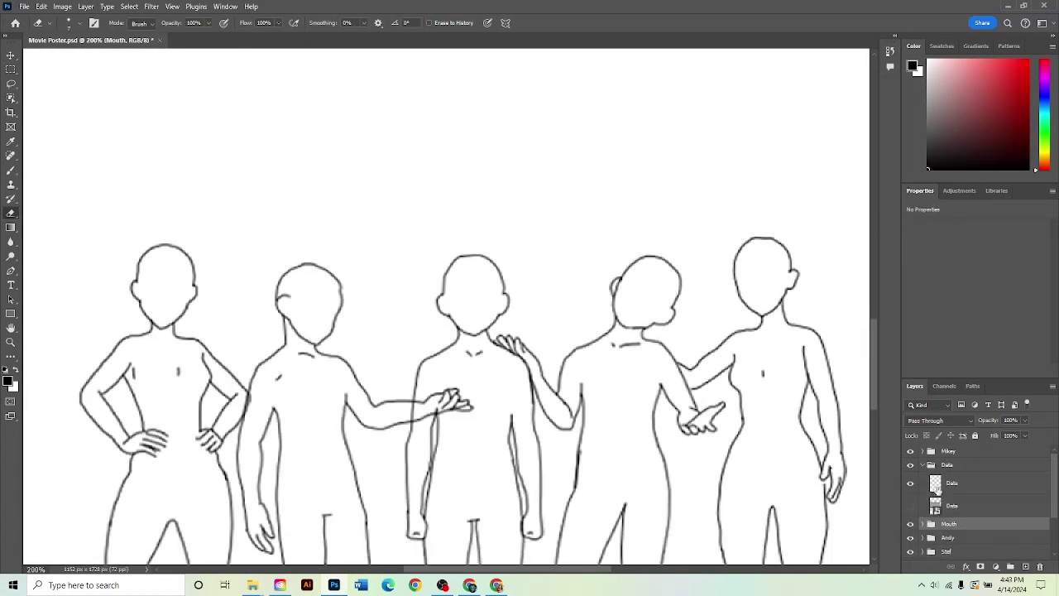
click(952, 483)
mouse_move(473, 406)
mouse_down()
mouse_move(464, 384)
mouse_move(434, 430)
mouse_up()
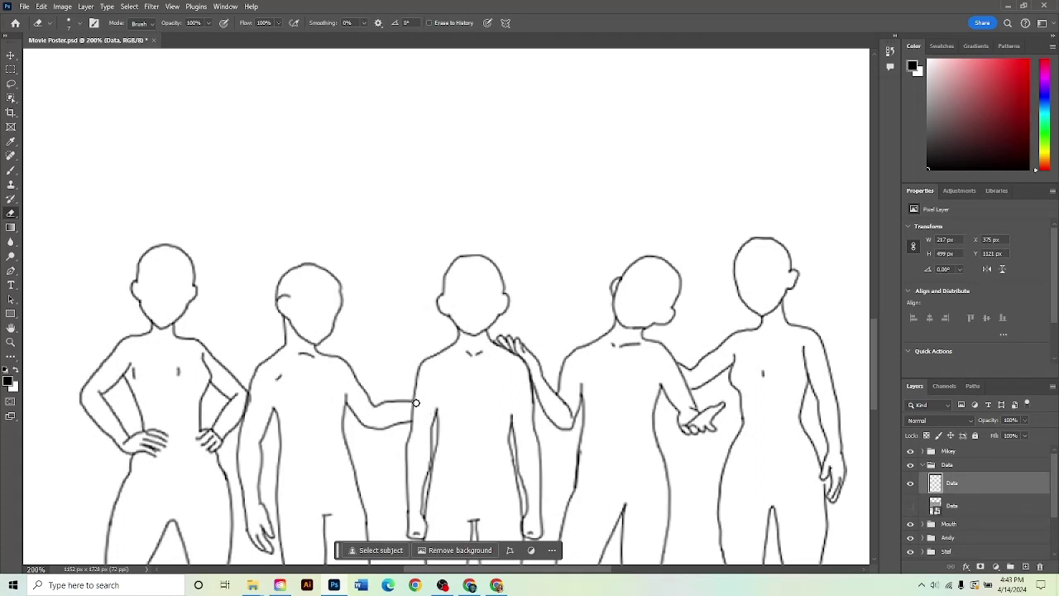
click(922, 465)
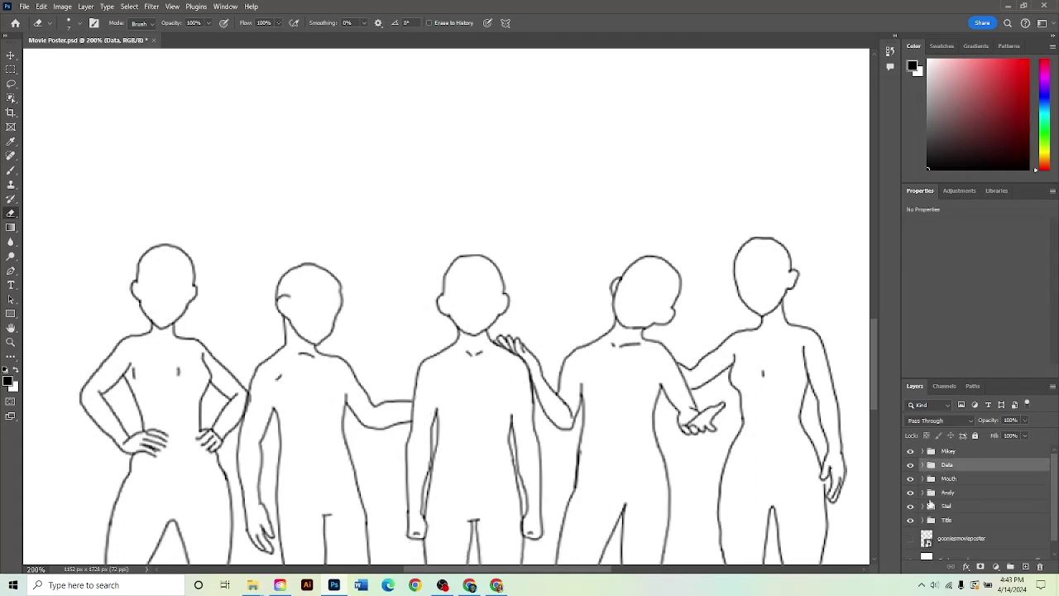
Step: On the Stef outline layer, erase the elbow tip where it overlaps the neighbouring Data figure
click(923, 507)
click(952, 525)
drag(249, 394, 249, 404)
click(922, 506)
Step: Duplicate the Mikey outline layer
click(923, 451)
click(954, 469)
key(ctrl+c)
key(ctrl+v)
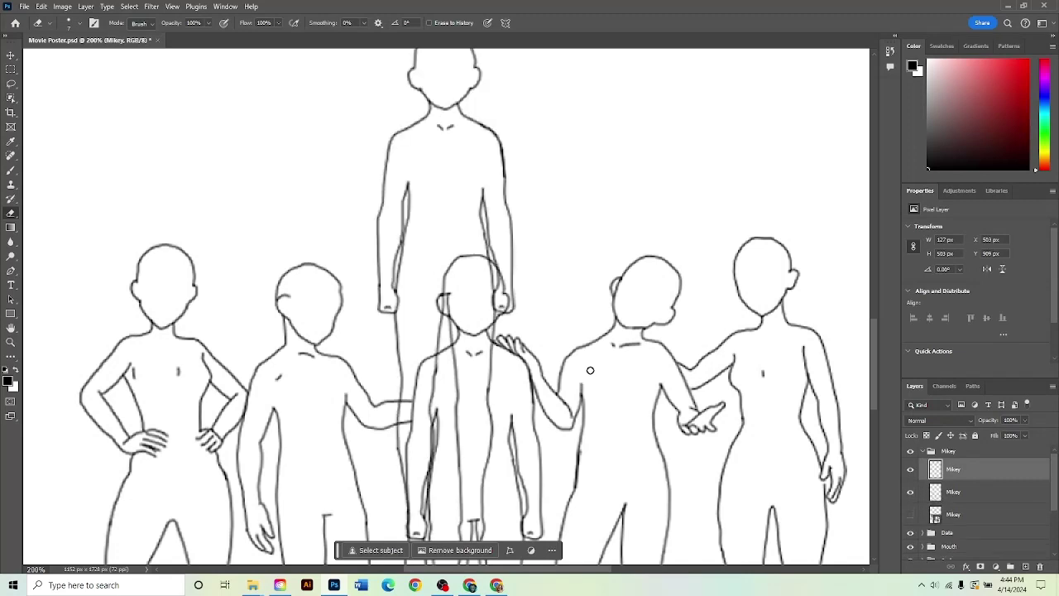
Step: Enlarge the duplicated outline to about 138 × 547 px and place it between the Stef and Data figures
key(ctrl+t)
drag(512, 113, 307, 249)
drag(310, 167, 327, 102)
key(ctrl+minus)
key(ctrl+minus)
drag(391, 327, 392, 350)
drag(354, 267, 356, 272)
drag(377, 344, 371, 348)
click(488, 549)
Step: Take the duplicated outline out of the Mikey group and rename its layer to Bran
drag(928, 467, 928, 525)
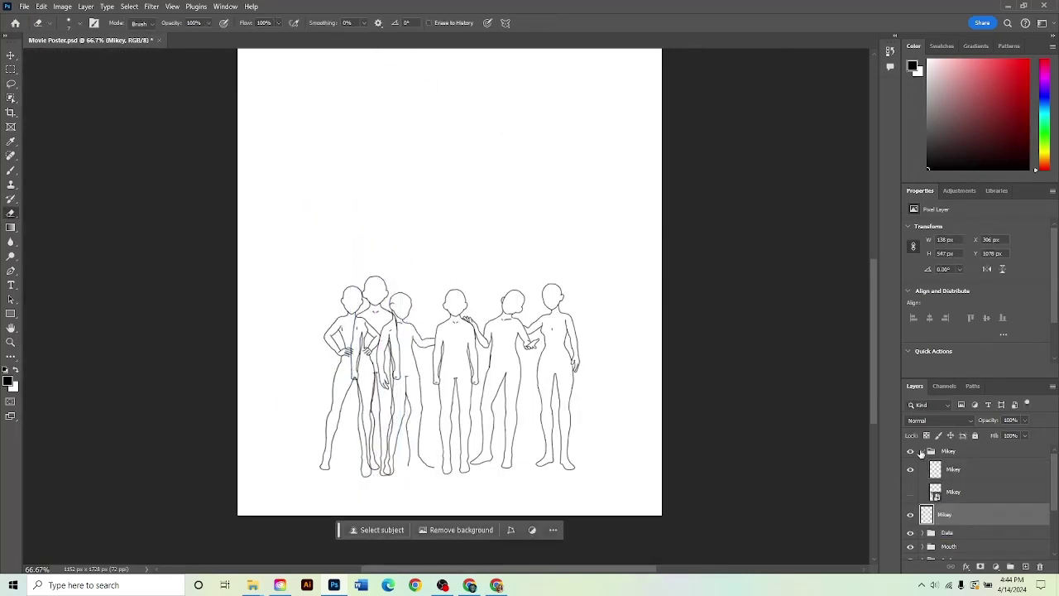
click(923, 451)
double_click(944, 470)
text(Bran)
key(Return)
Step: Erase the parts of Bran's shoulder, arm and hand that overlap the Data figure
key(ctrl+plus)
key(ctrl+plus)
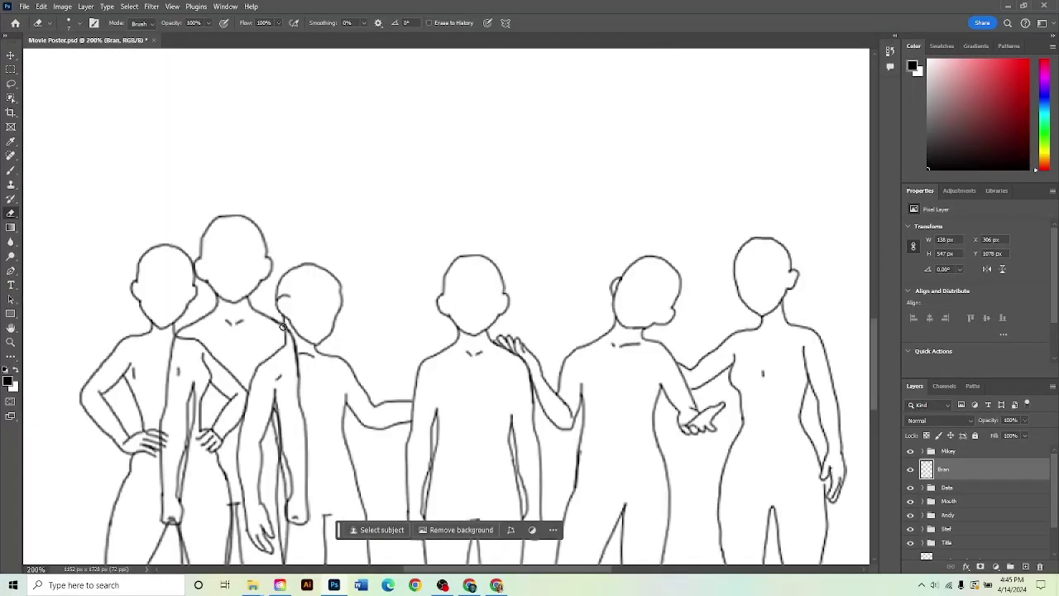
mouse_move(281, 323)
mouse_down()
mouse_move(299, 404)
mouse_move(304, 524)
mouse_up()
drag(293, 474, 287, 456)
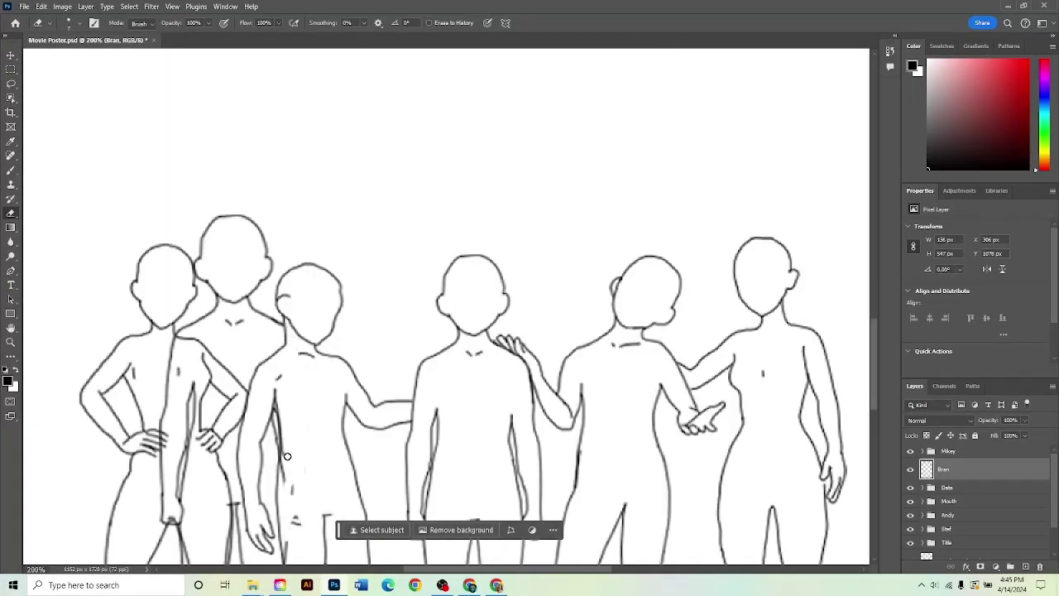
scroll(299, 522, down, 1)
drag(289, 418, 288, 458)
scroll(288, 458, down, 3)
mouse_move(272, 355)
mouse_down()
mouse_move(278, 257)
mouse_move(286, 303)
mouse_move(278, 350)
mouse_up()
scroll(284, 244, up, 1)
scroll(284, 243, up, 2)
scroll(96, 284, down, 1)
scroll(194, 334, up, 5)
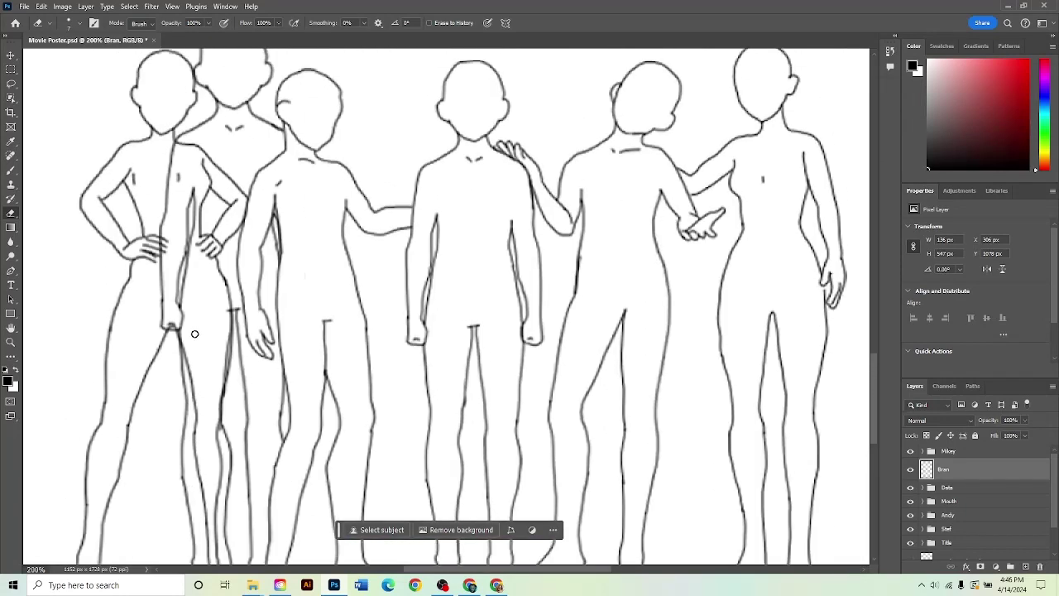
Step: Erase Bran's other arm and the torso lines that run across the Stef figure
mouse_move(174, 145)
mouse_down()
mouse_move(159, 189)
mouse_move(155, 305)
mouse_move(170, 320)
mouse_move(165, 225)
mouse_up()
key(ctrl+z)
mouse_move(159, 262)
mouse_down()
mouse_move(168, 321)
mouse_move(195, 295)
mouse_move(195, 190)
mouse_up()
scroll(186, 282, up, 1)
drag(232, 328, 220, 421)
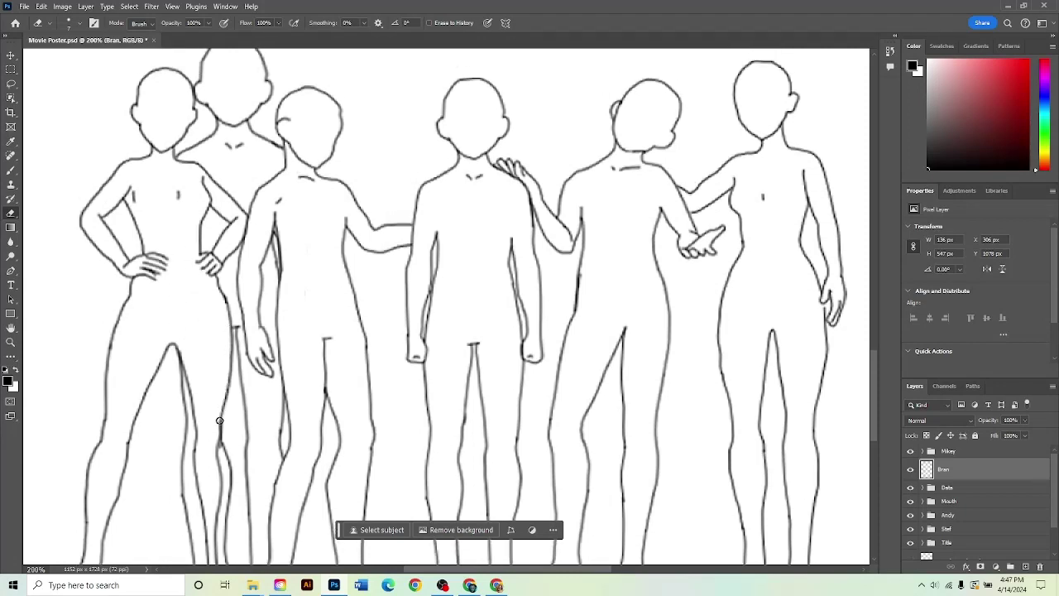
Step: Erase the lower leg and foot lines of Bran that overlap Stef's leg
scroll(221, 421, down, 7)
click(219, 322)
click(910, 470)
click(910, 469)
drag(220, 326, 220, 360)
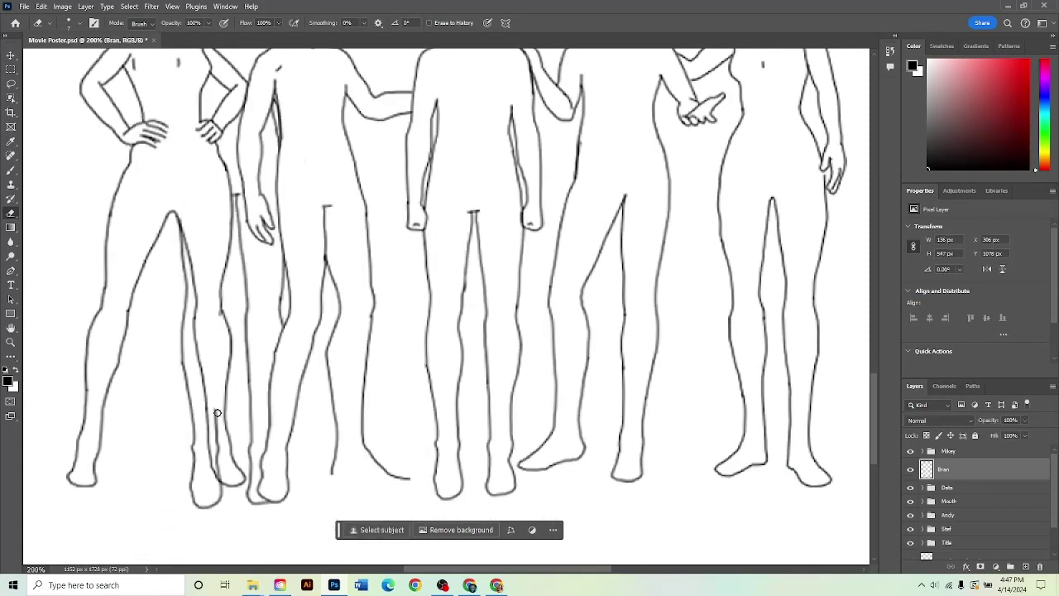
mouse_move(216, 413)
mouse_down()
mouse_move(224, 482)
mouse_move(204, 506)
mouse_up()
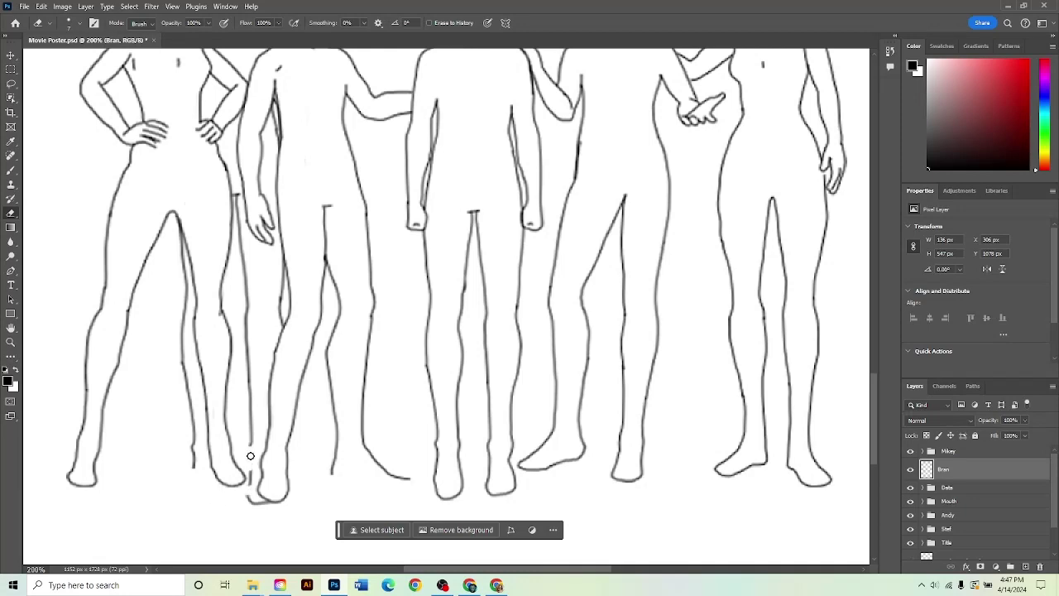
key(ctrl+z)
drag(217, 315, 220, 479)
scroll(375, 356, up, 4)
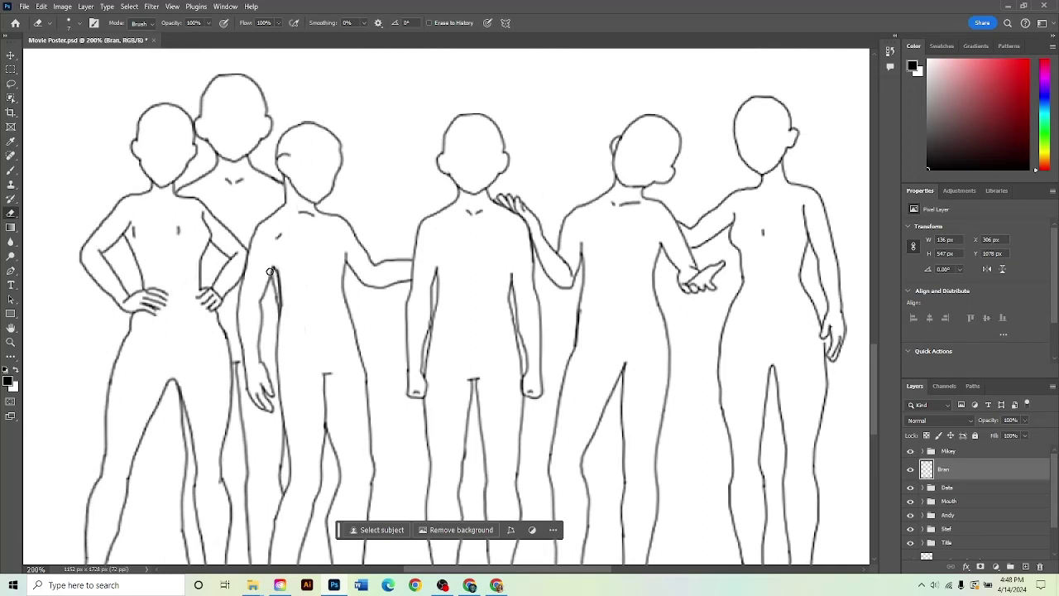
Step: Clean up the thick doubled line along the waist of the Mouth outline and collapse the Mouth group
scroll(302, 315, up, 1)
click(923, 502)
click(953, 519)
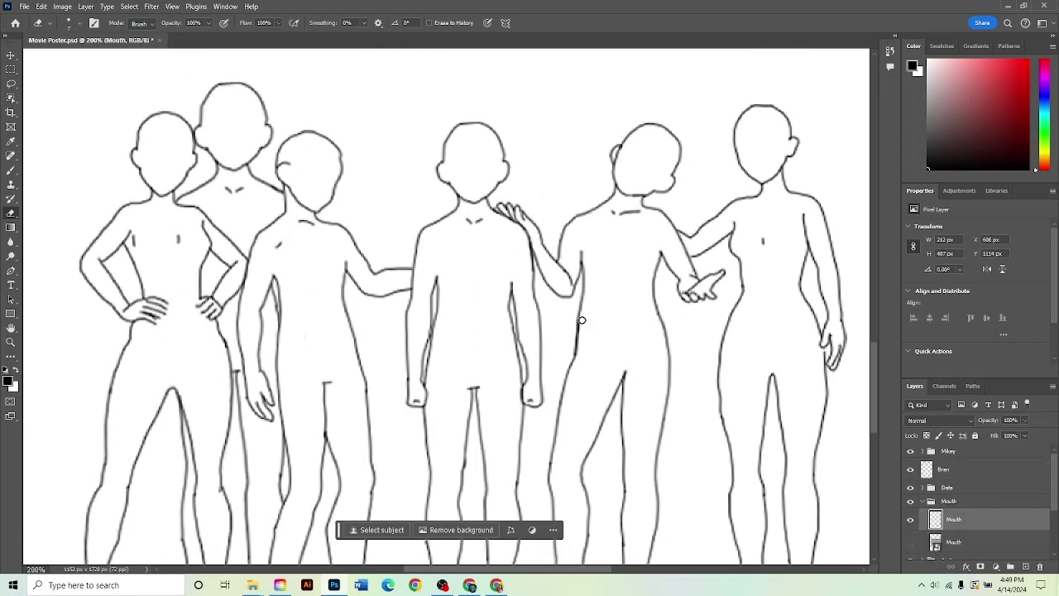
click(928, 503)
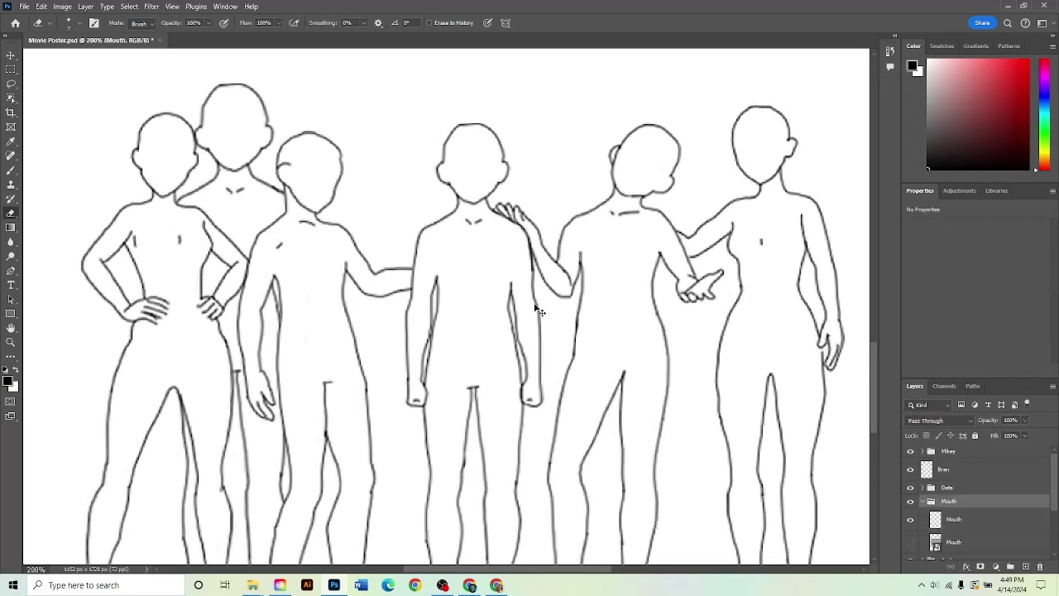
key(ctrl+minus)
key(ctrl+minus)
key(ctrl+minus)
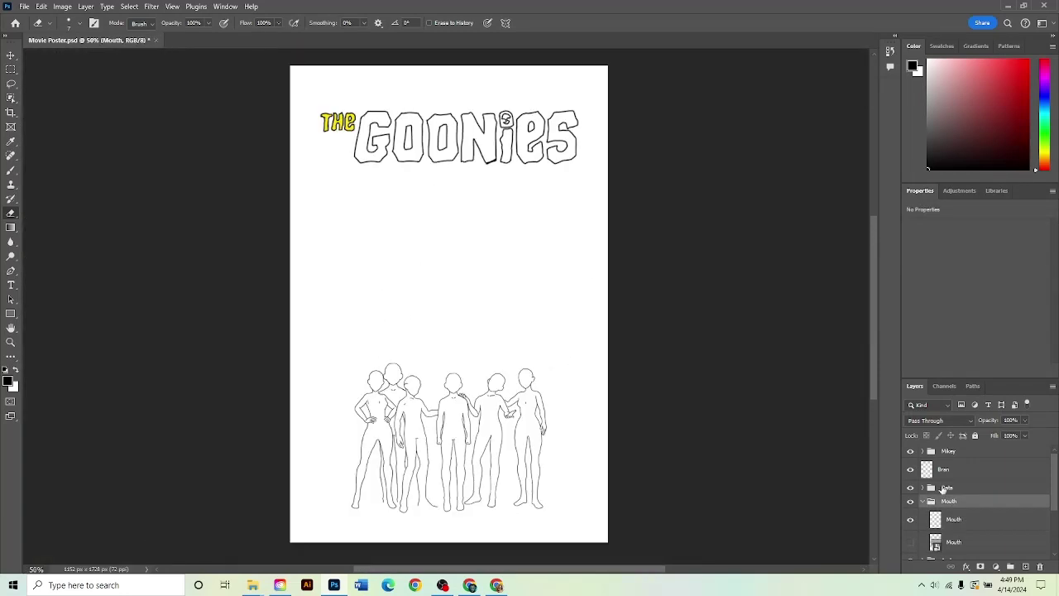
click(923, 502)
Step: Try to redraw the top of Bran's head with the Brush tool on the Bran layer
click(944, 470)
key(ctrl+plus)
key(ctrl+plus)
key(ctrl+plus)
scroll(437, 423, left, 3)
scroll(438, 423, down, 5)
key(b)
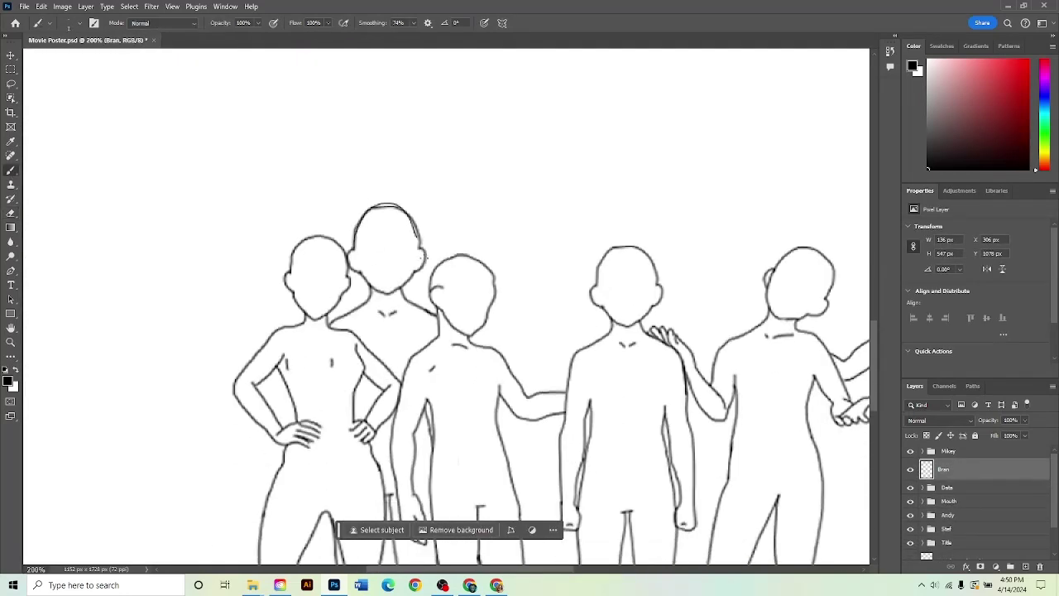
key(ctrl+z)
key(ctrl+z)
key(ctrl+z)
key(ctrl+minus)
key(ctrl+minus)
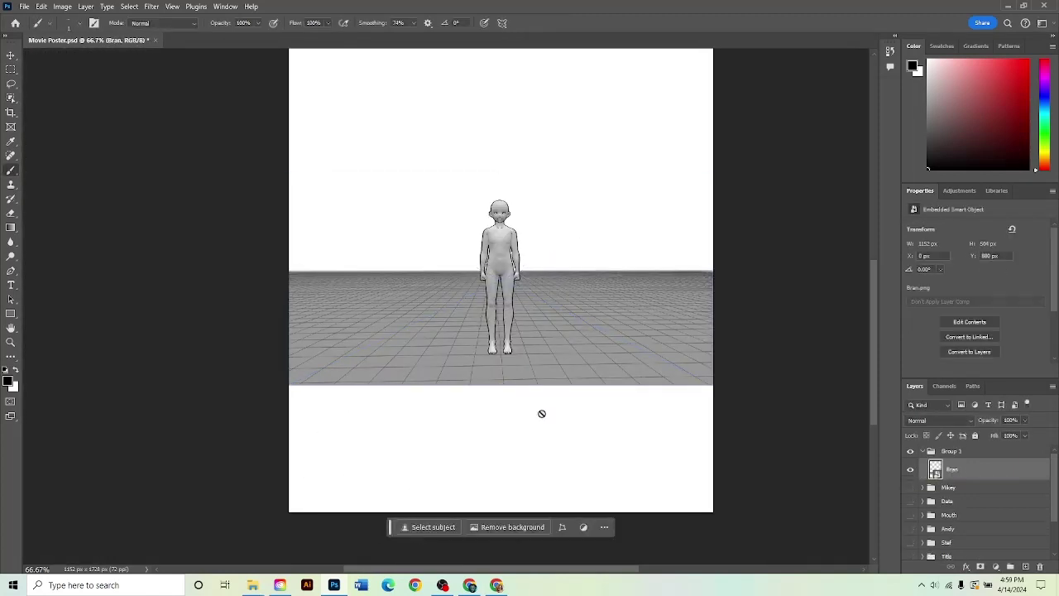
Step: Add a blank layer above the Bran mannequin image and rename the group containing them to Bran
scroll(480, 393, up, 1)
click(1026, 567)
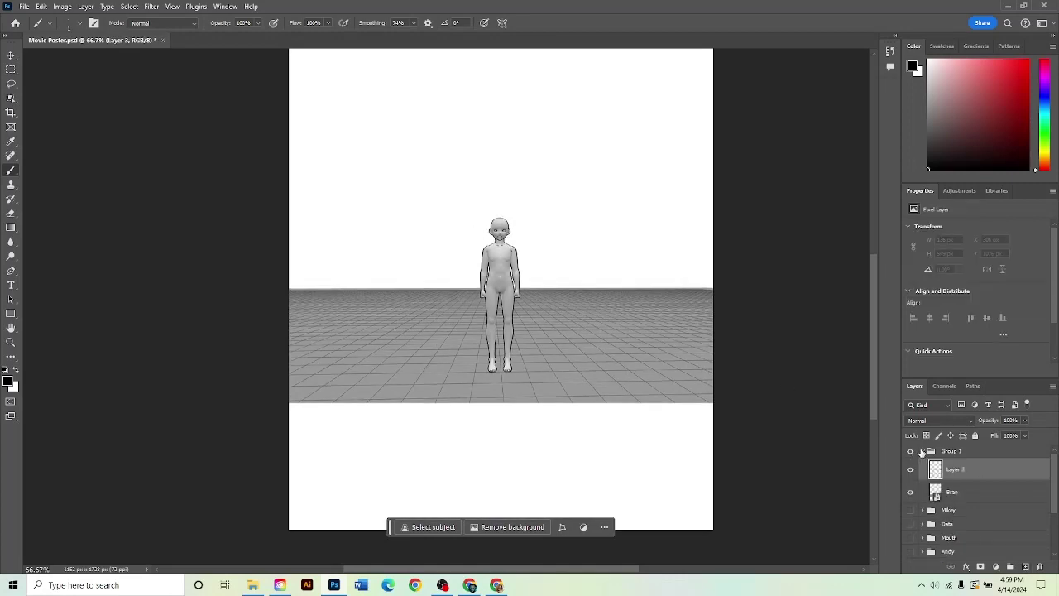
double_click(951, 452)
text(Bran)
key(Return)
Step: Fade the Bran mannequin image for tracing and make the blank layer above it active
click(956, 469)
key(ctrl+plus)
key(ctrl+plus)
scroll(745, 241, up, 2)
key(ctrl+plus)
key(ctrl+plus)
scroll(580, 182, right, 5)
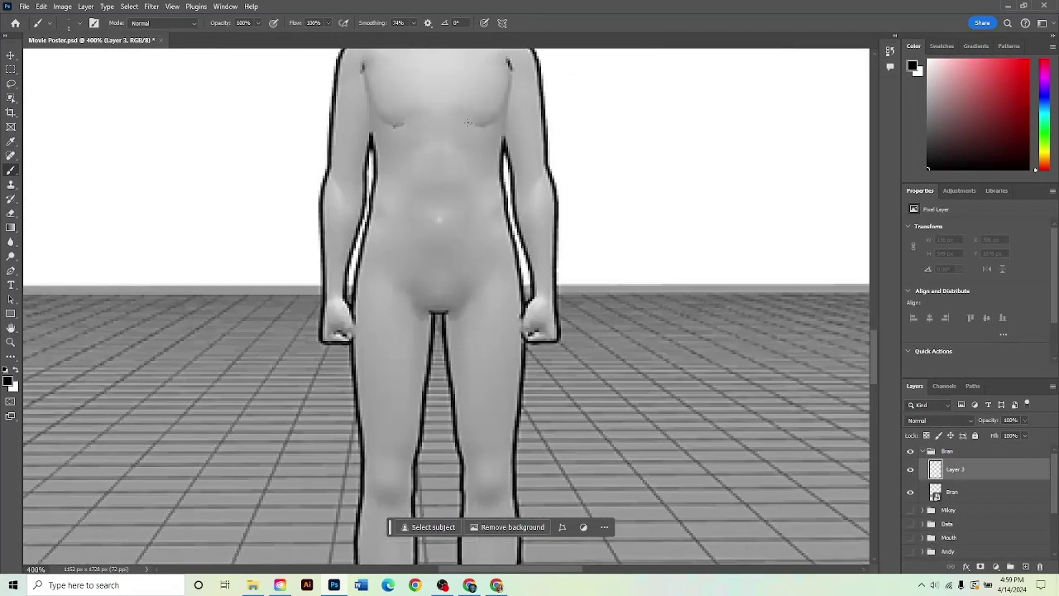
scroll(467, 123, up, 3)
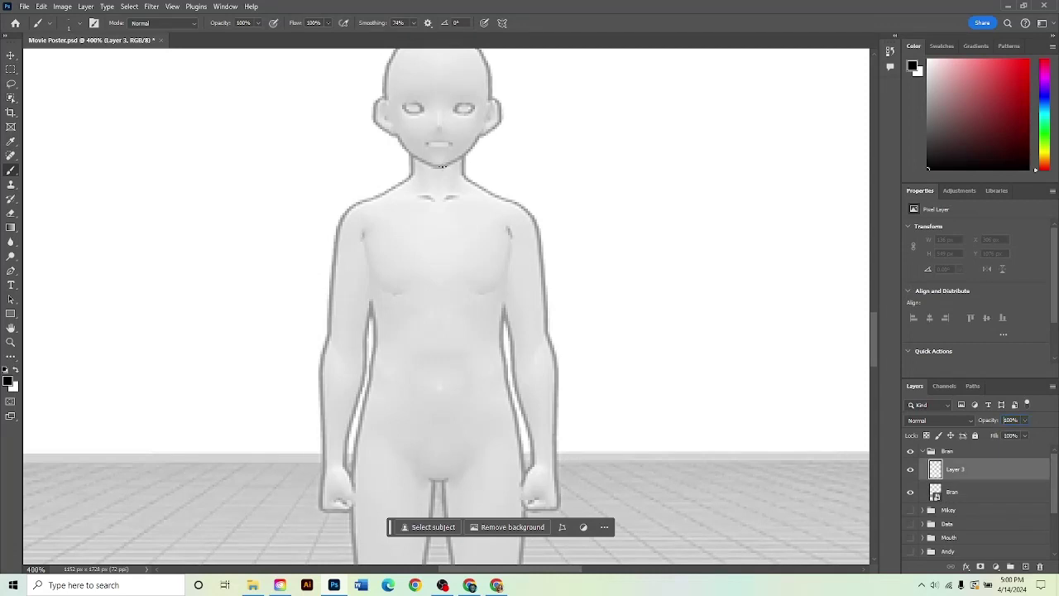
Step: Trace the mannequin's head and ears, one side of the neck, and its left shoulder, arm and fist with the Brush
scroll(384, 197, up, 2)
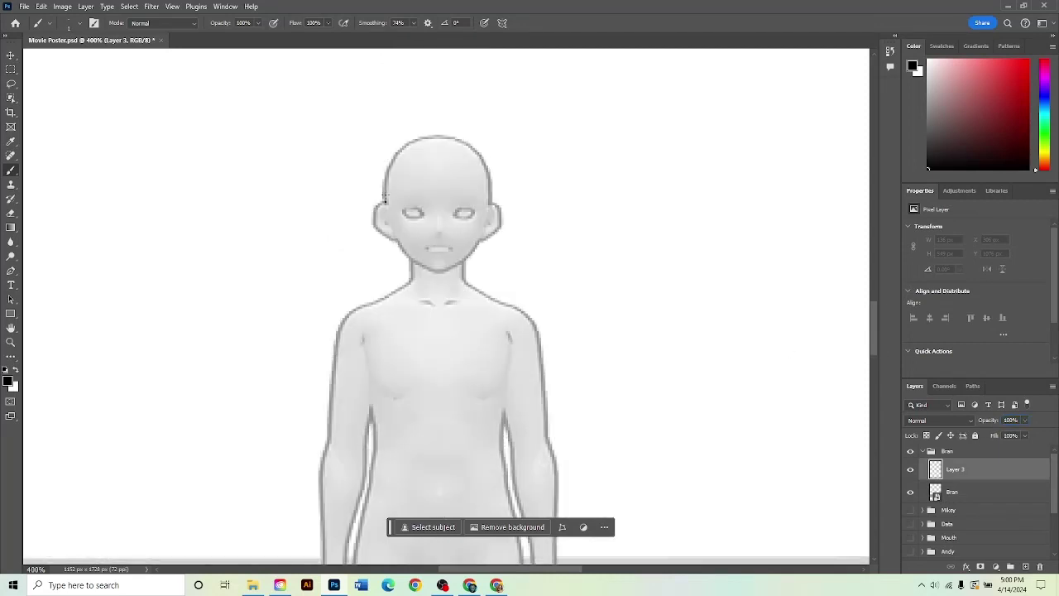
drag(434, 137, 496, 205)
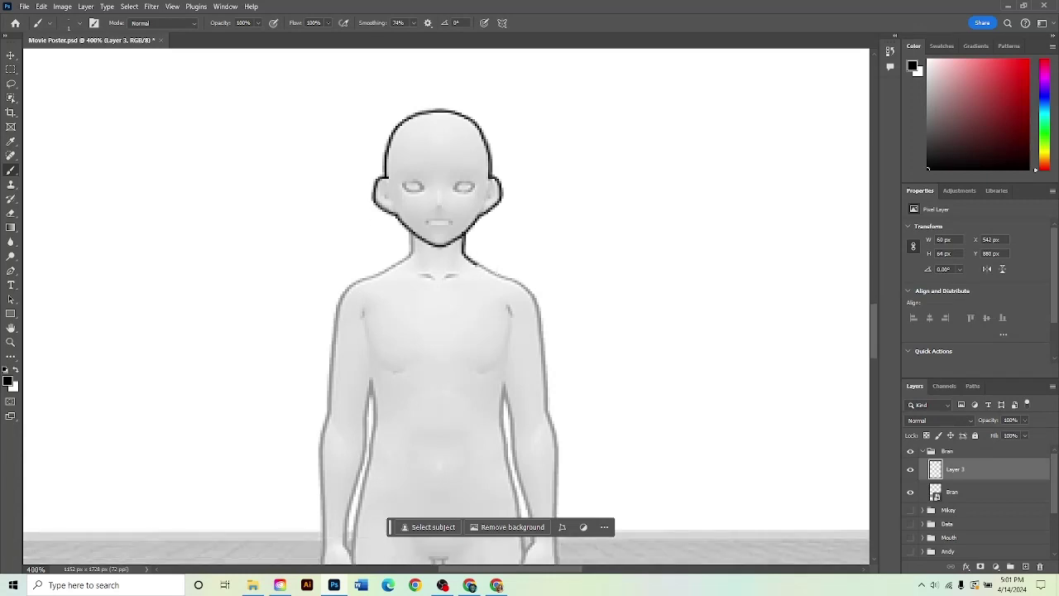
mouse_move(478, 265)
mouse_down()
mouse_move(543, 331)
mouse_move(546, 369)
mouse_up()
scroll(544, 355, down, 3)
drag(544, 225, 546, 242)
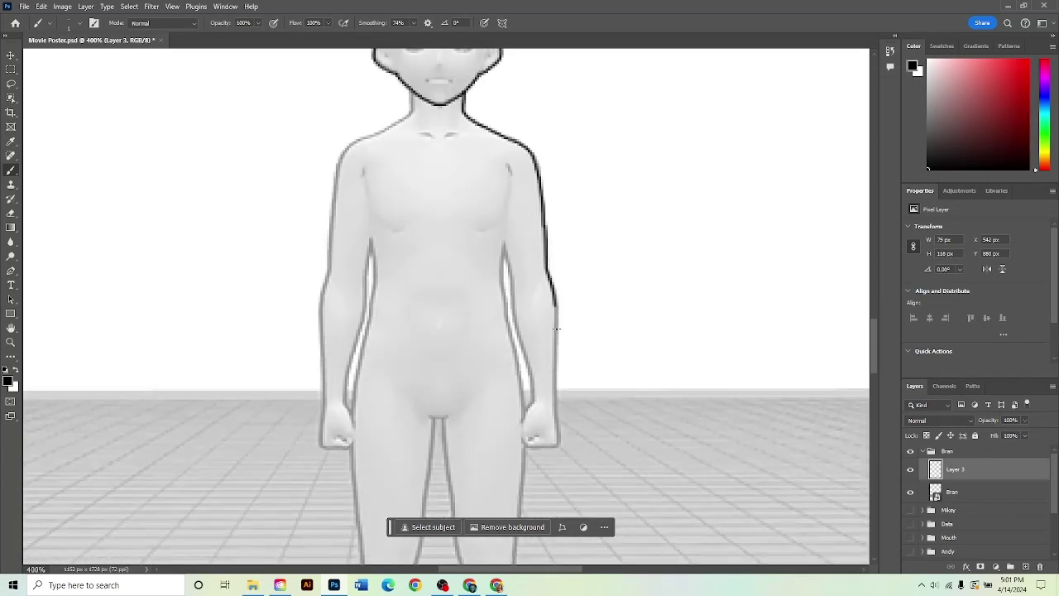
drag(556, 329, 558, 447)
mouse_move(535, 401)
mouse_down()
mouse_move(512, 264)
mouse_move(497, 254)
mouse_move(522, 413)
mouse_up()
scroll(522, 414, down, 7)
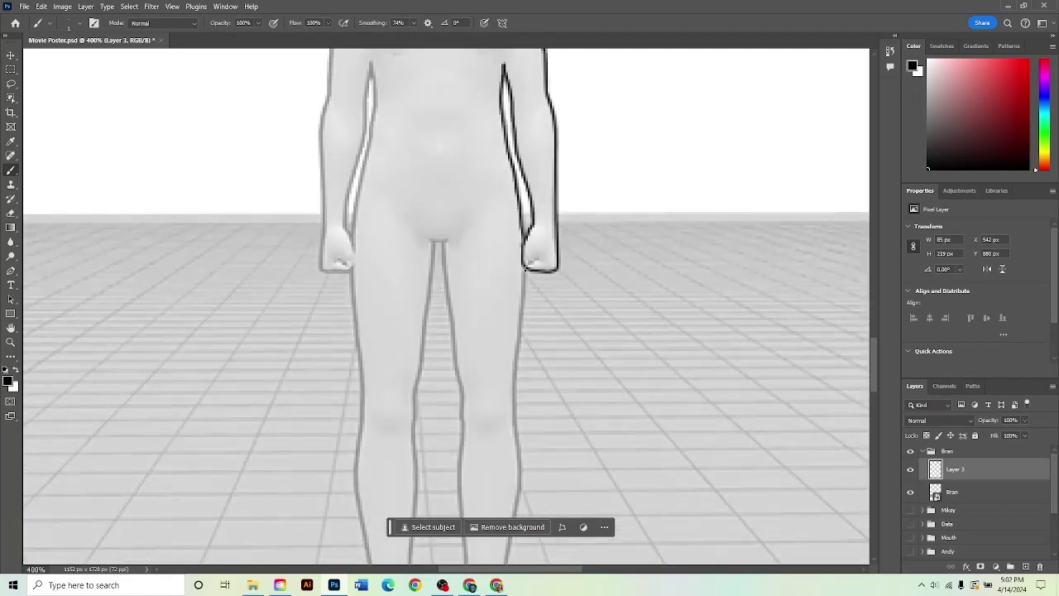
Step: Trace the mannequin's left leg and foot, the crotch, and the inner edge of its right leg down to the ankle
drag(526, 267, 520, 495)
scroll(521, 495, down, 8)
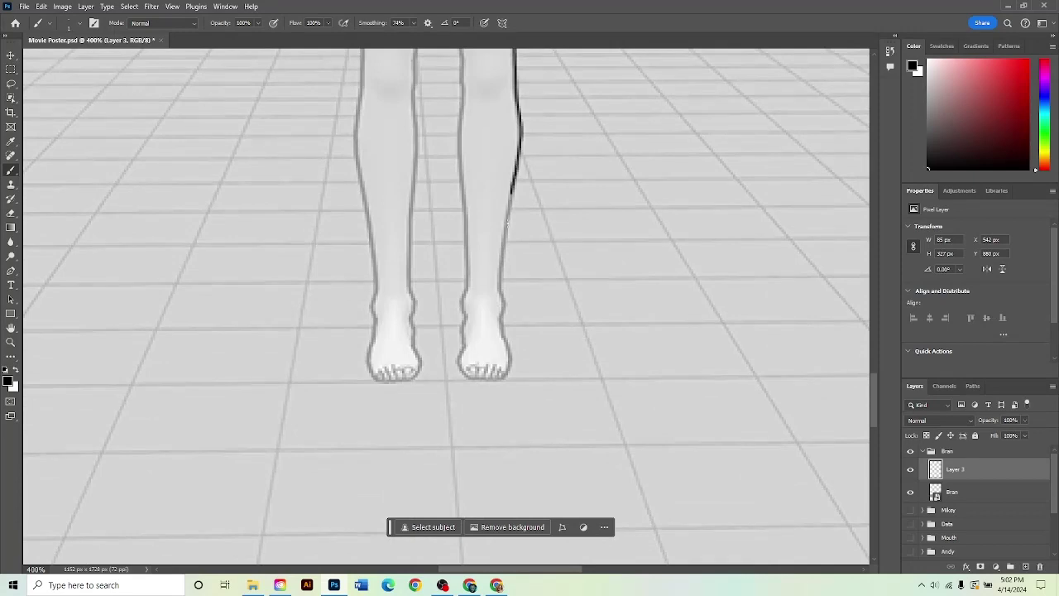
mouse_move(508, 222)
mouse_down()
mouse_move(486, 382)
mouse_move(461, 316)
mouse_move(461, 63)
mouse_up()
scroll(457, 284, up, 5)
mouse_move(457, 284)
mouse_down()
mouse_move(439, 159)
mouse_move(409, 544)
mouse_up()
scroll(409, 496, down, 5)
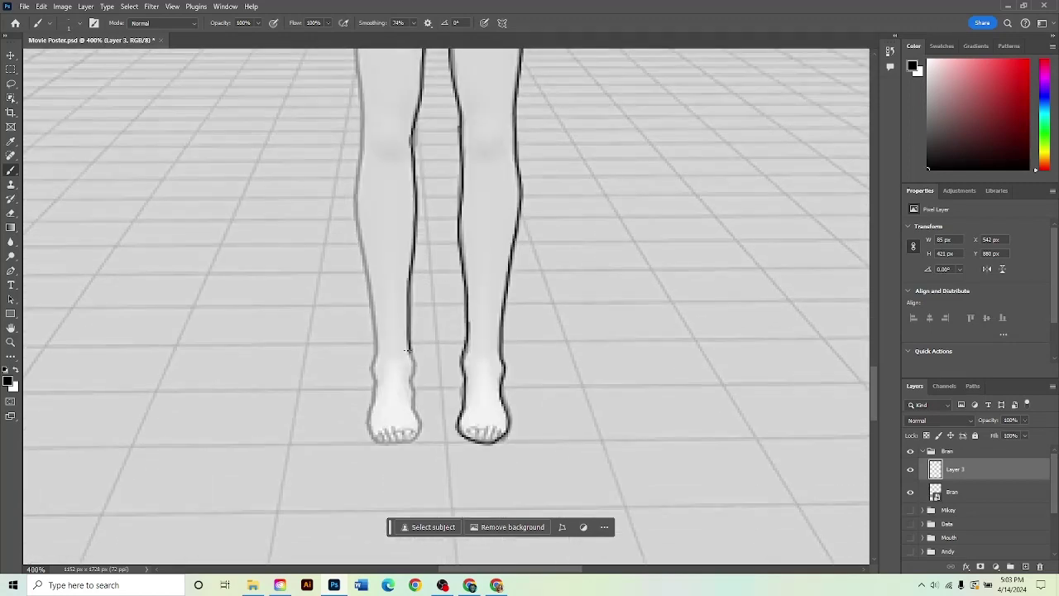
Step: Trace the mannequin's right foot and the outer edge of that leg up over the hip to the waist
mouse_move(407, 350)
mouse_down()
mouse_move(414, 417)
mouse_move(369, 386)
mouse_move(350, 245)
mouse_move(414, 397)
mouse_move(414, 439)
mouse_move(371, 435)
mouse_move(360, 77)
mouse_up()
key(ctrl+z)
key(ctrl+z)
scroll(373, 137, down, 1)
scroll(373, 136, up, 3)
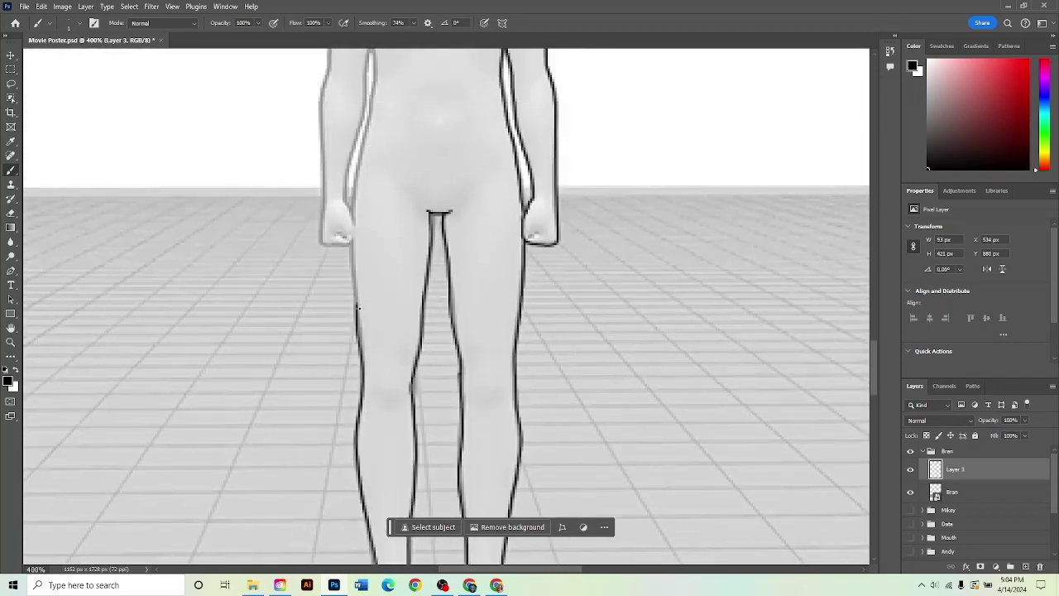
mouse_move(358, 311)
mouse_down()
mouse_move(354, 189)
mouse_move(375, 60)
mouse_up()
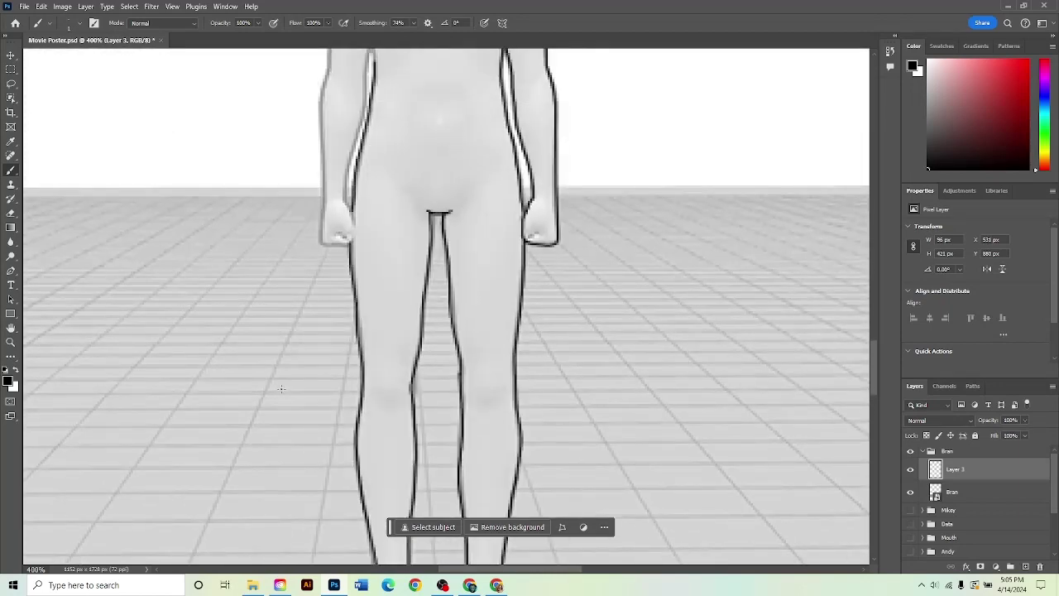
Step: Trace the mannequin's right arm from the armpit around the fist and up to the shoulder and neck
scroll(405, 279, up, 3)
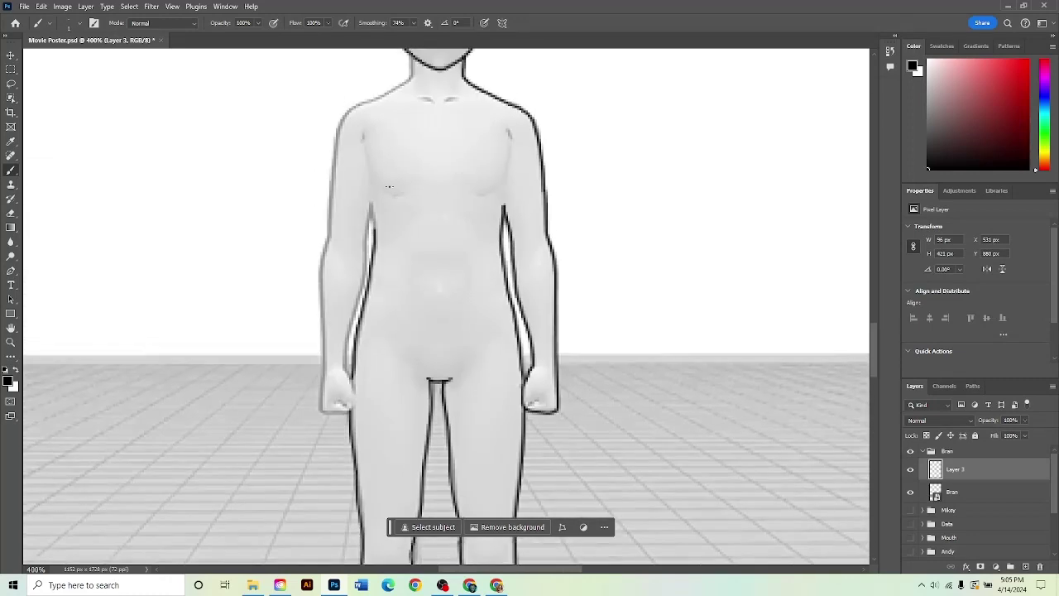
mouse_move(370, 201)
mouse_down()
mouse_move(345, 371)
mouse_move(353, 413)
mouse_up()
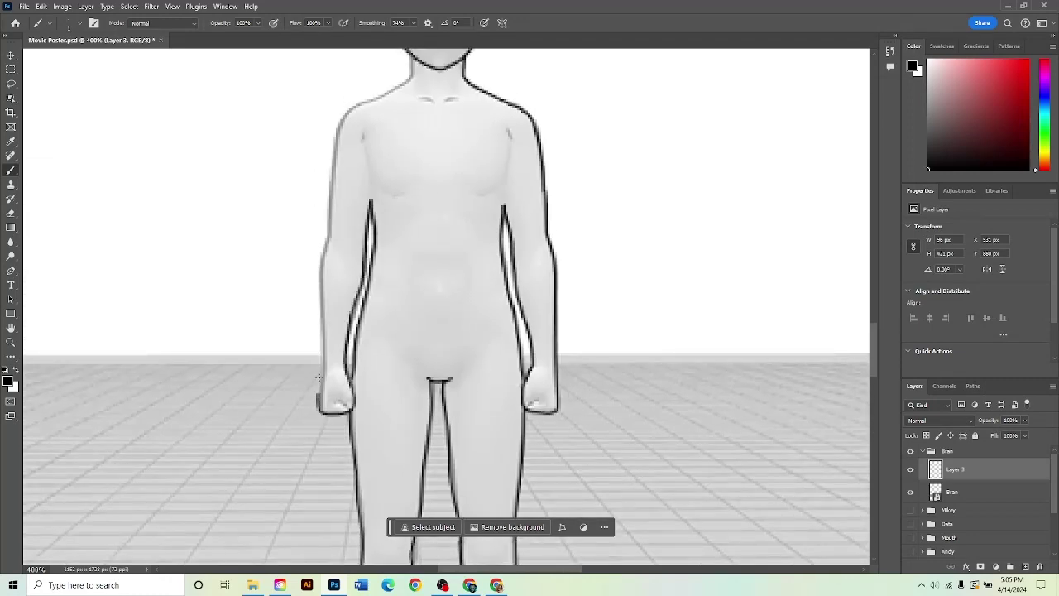
mouse_move(318, 378)
mouse_down()
mouse_move(328, 214)
mouse_move(365, 101)
mouse_move(406, 48)
mouse_up()
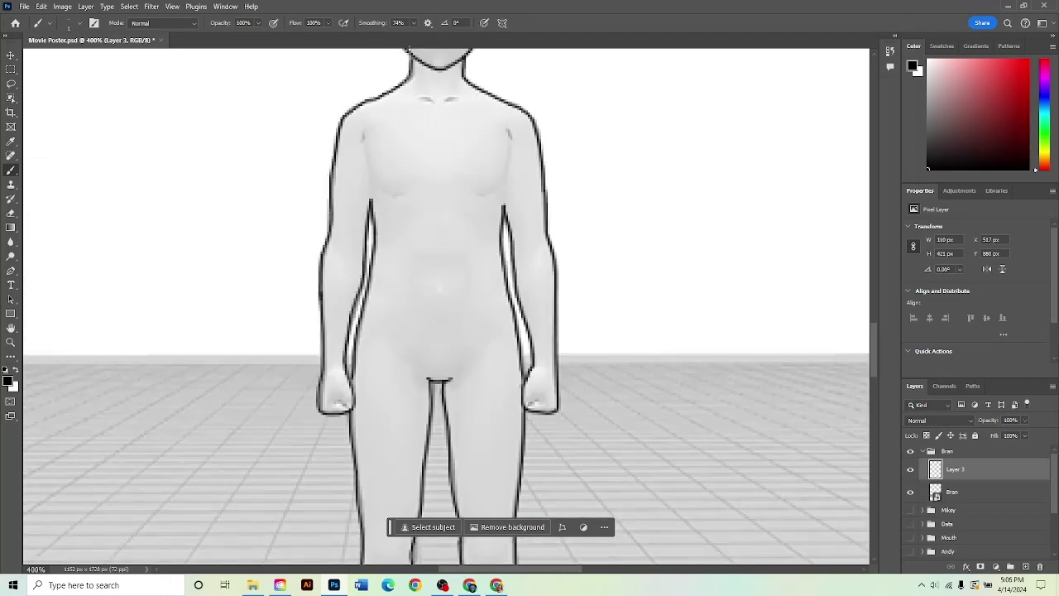
Step: Draw the collarbone marks and check the Bran outline with the mannequin image briefly hidden
scroll(537, 400, up, 4)
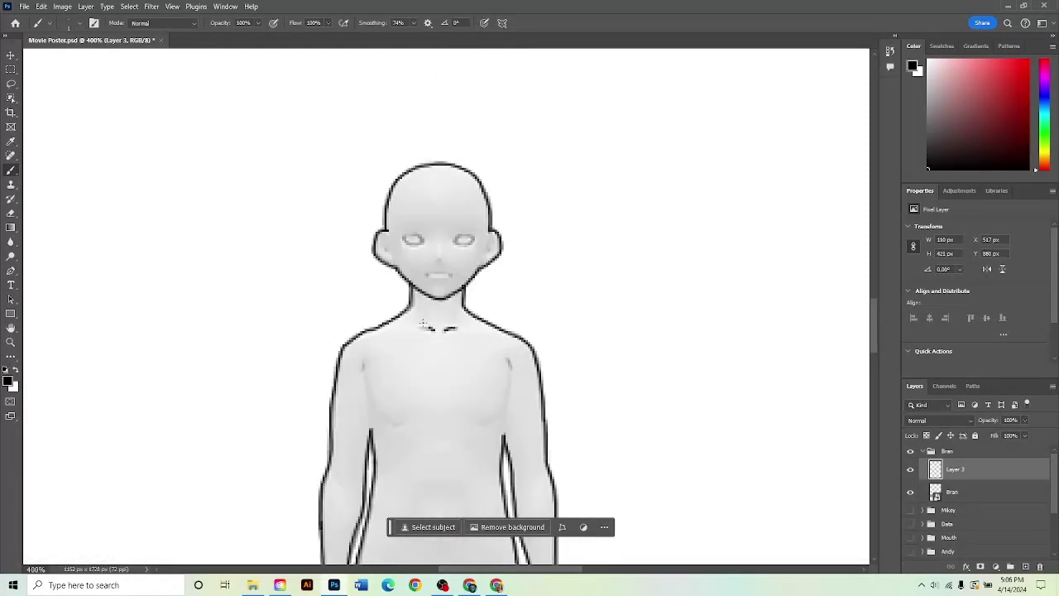
click(910, 491)
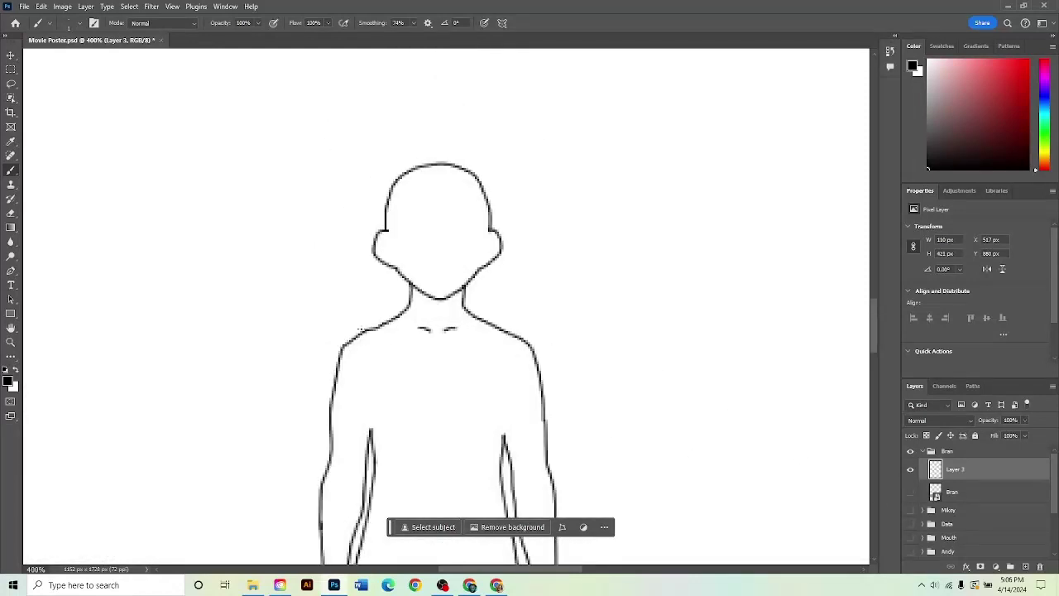
key(ctrl+z)
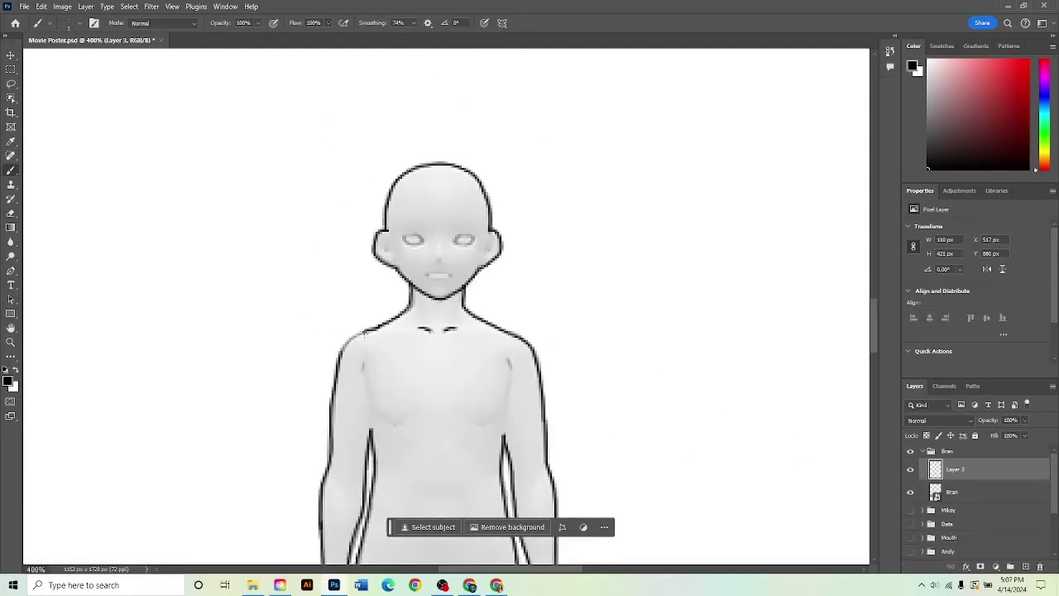
Step: Hide the Bran mannequin image and show the outline groups of the other characters
click(910, 491)
scroll(528, 346, down, 3)
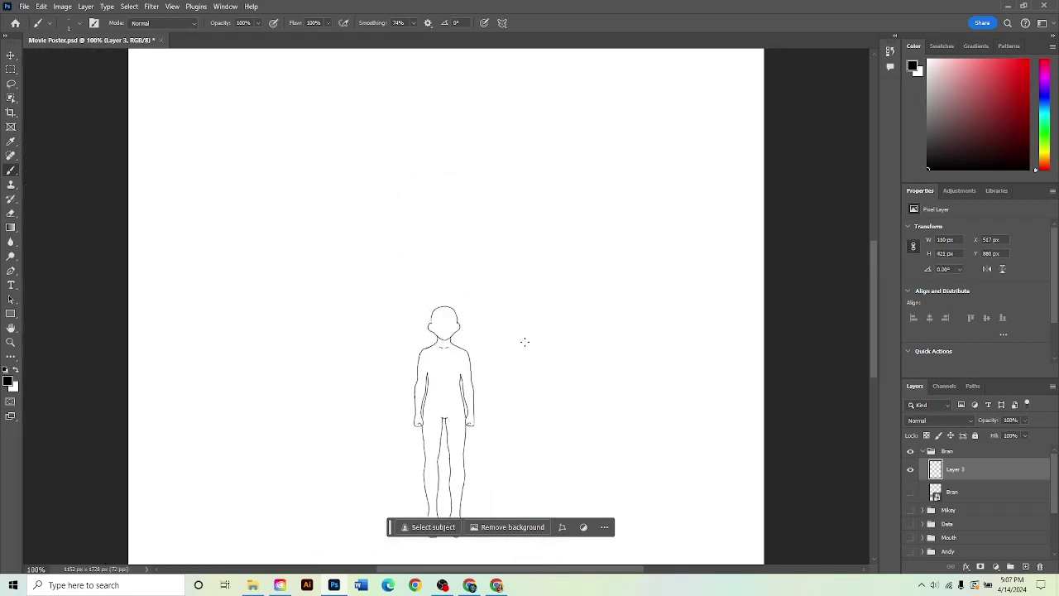
scroll(524, 340, down, 1)
drag(910, 510, 910, 551)
scroll(912, 481, down, 1)
click(911, 537)
scroll(915, 499, up, 1)
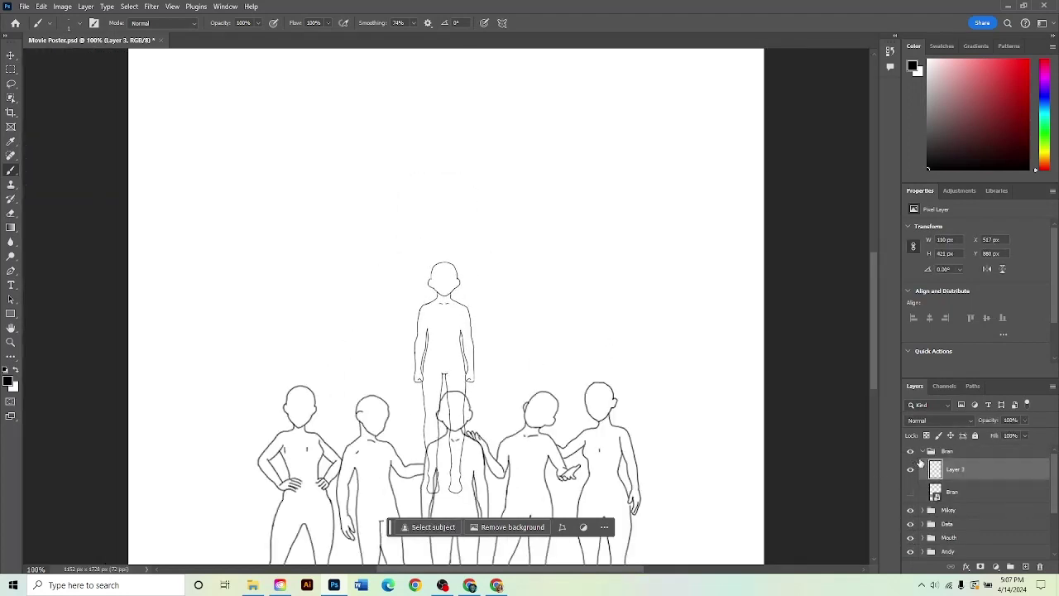
Step: Scale the Bran outline to about 123.7% and position it between the two leftmost figures
key(ctrl+t)
scroll(445, 347, down, 4)
drag(445, 187, 458, 357)
drag(482, 286, 511, 236)
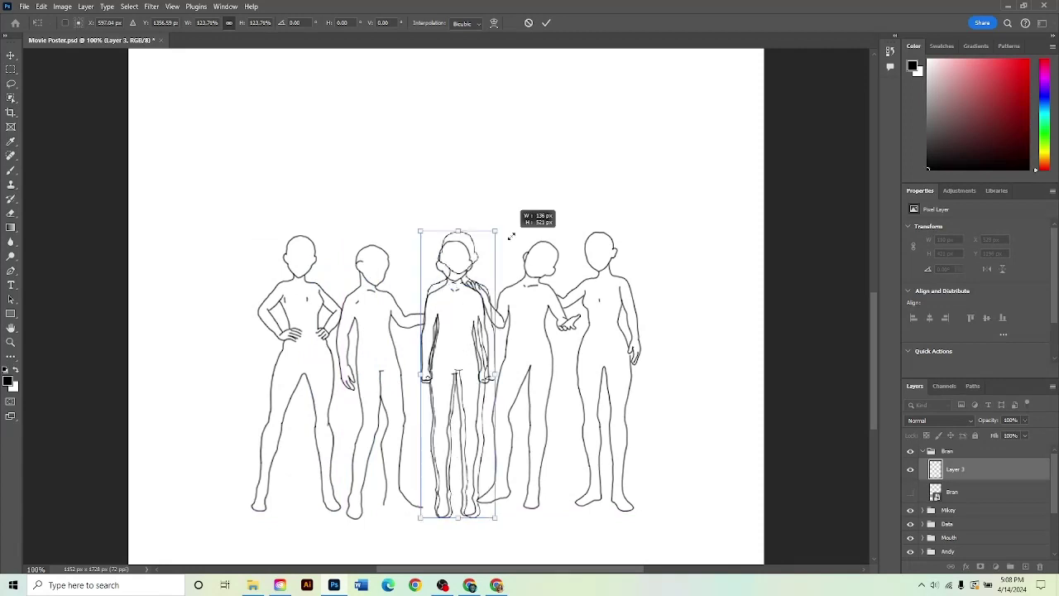
drag(462, 333, 346, 324)
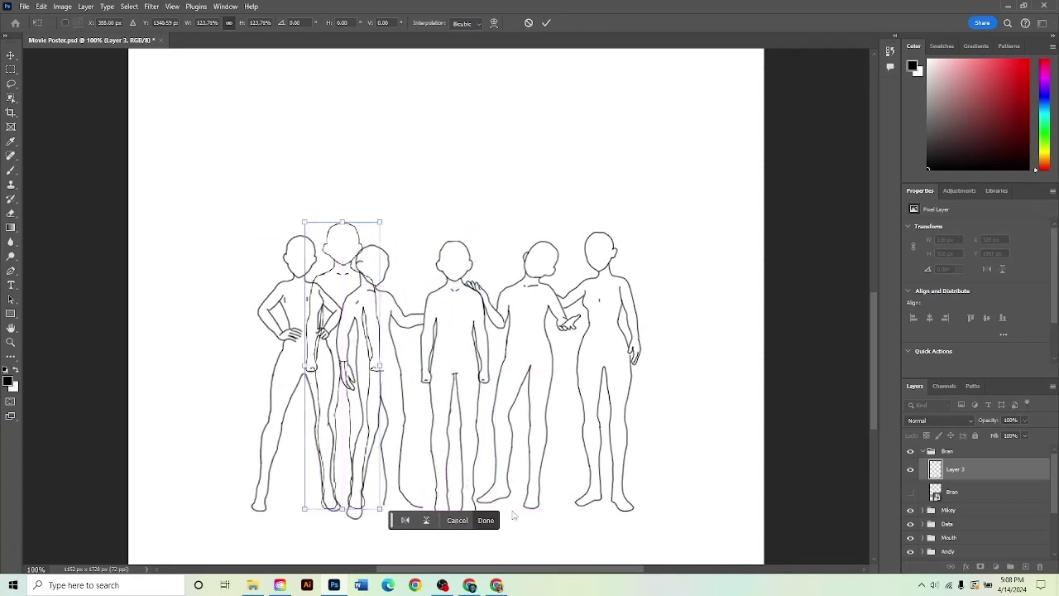
key(Return)
Step: Erase the parts of Bran's outline that overlap the Data figure, checking them with the Data group briefly hidden
key(e)
key(ctrl+plus)
mouse_move(279, 239)
mouse_down()
mouse_move(308, 286)
mouse_move(311, 407)
mouse_move(300, 433)
mouse_up()
scroll(313, 316, down, 3)
click(910, 524)
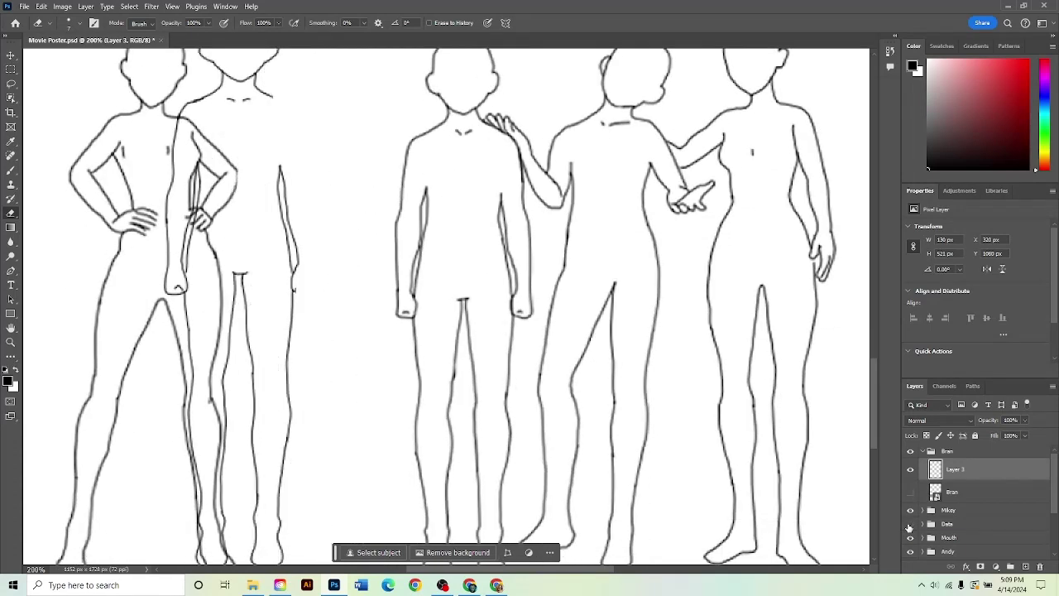
click(911, 524)
mouse_move(280, 168)
mouse_down()
mouse_move(292, 332)
mouse_move(278, 530)
mouse_up()
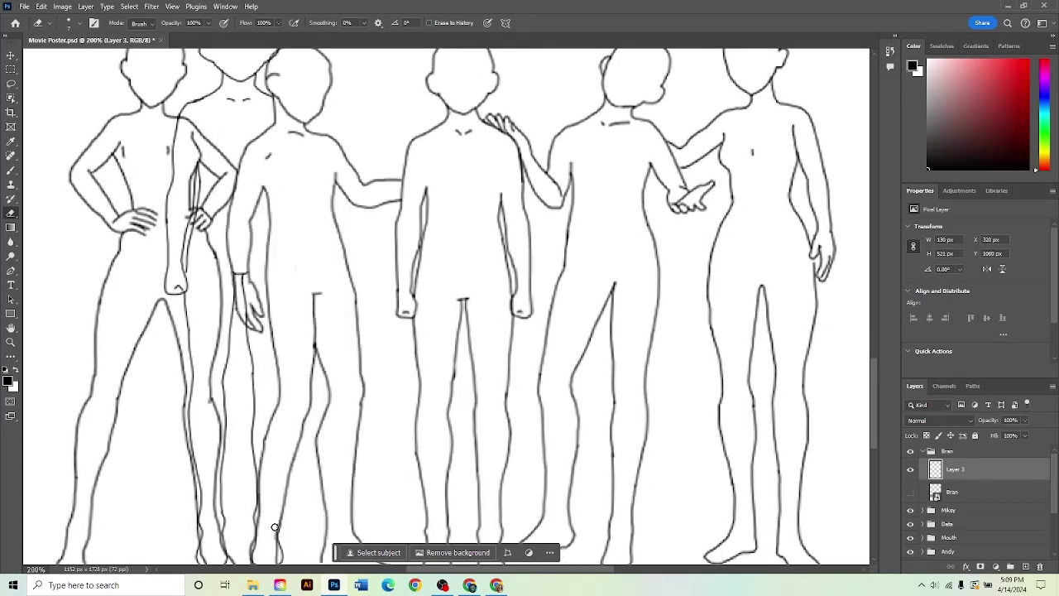
scroll(274, 463, down, 2)
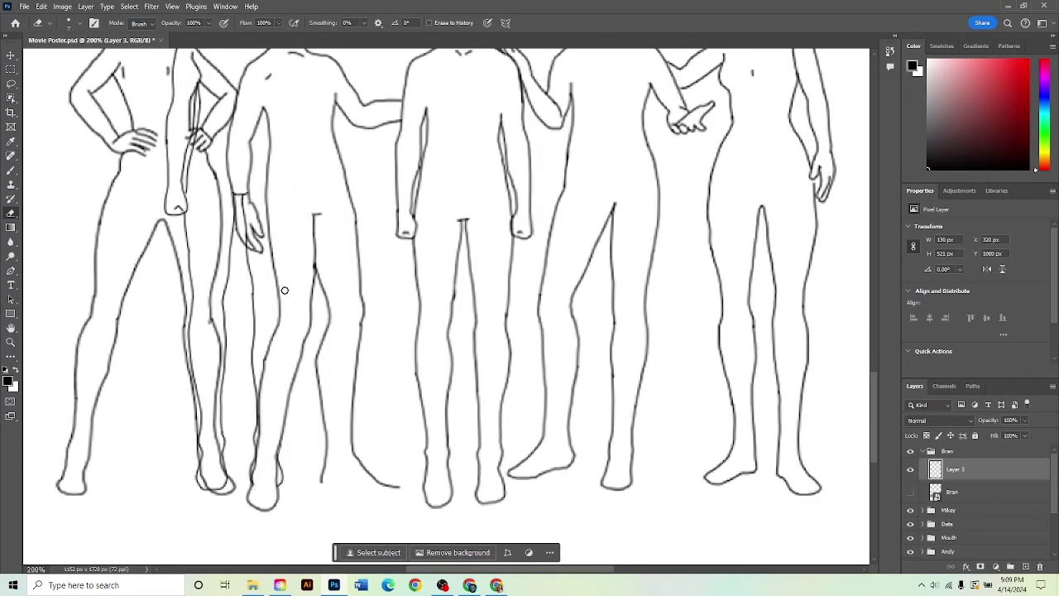
Step: Erase Bran's arm, leg and foot lines that overlap the leftmost figure with hands on hips
scroll(243, 212, up, 2)
mouse_move(176, 131)
mouse_down()
mouse_move(174, 301)
mouse_move(195, 224)
mouse_up()
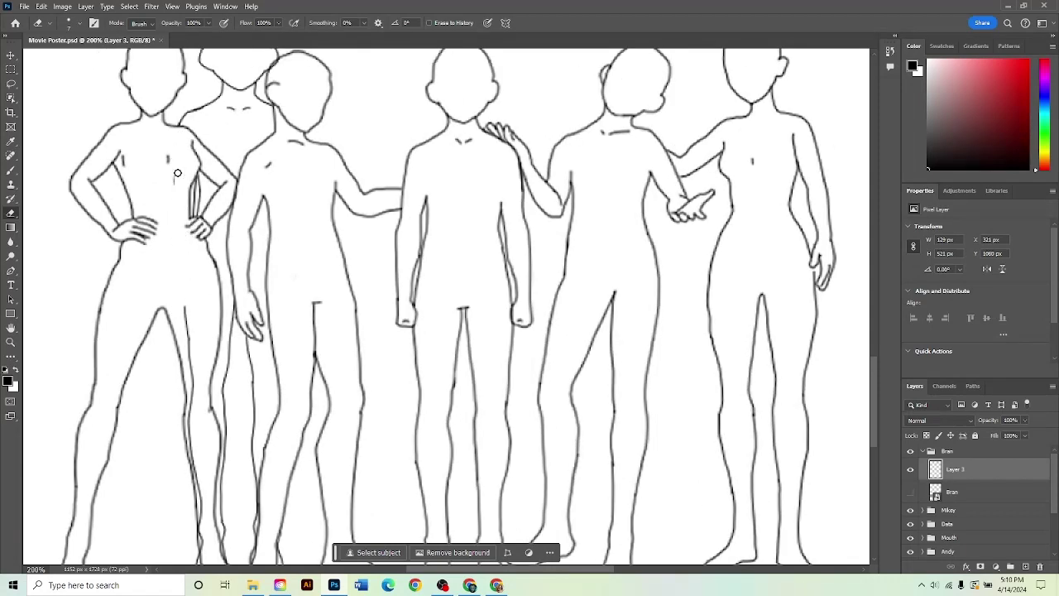
mouse_move(196, 314)
mouse_down()
mouse_move(192, 454)
mouse_move(212, 509)
mouse_up()
scroll(193, 453, down, 2)
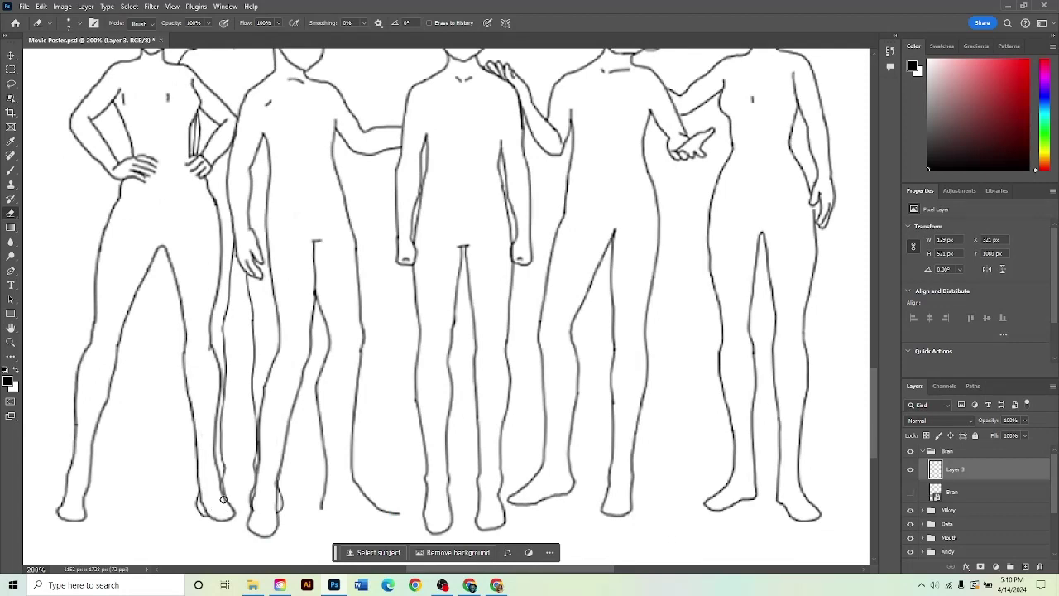
key(ctrl+z)
drag(202, 445, 203, 485)
scroll(287, 171, up, 3)
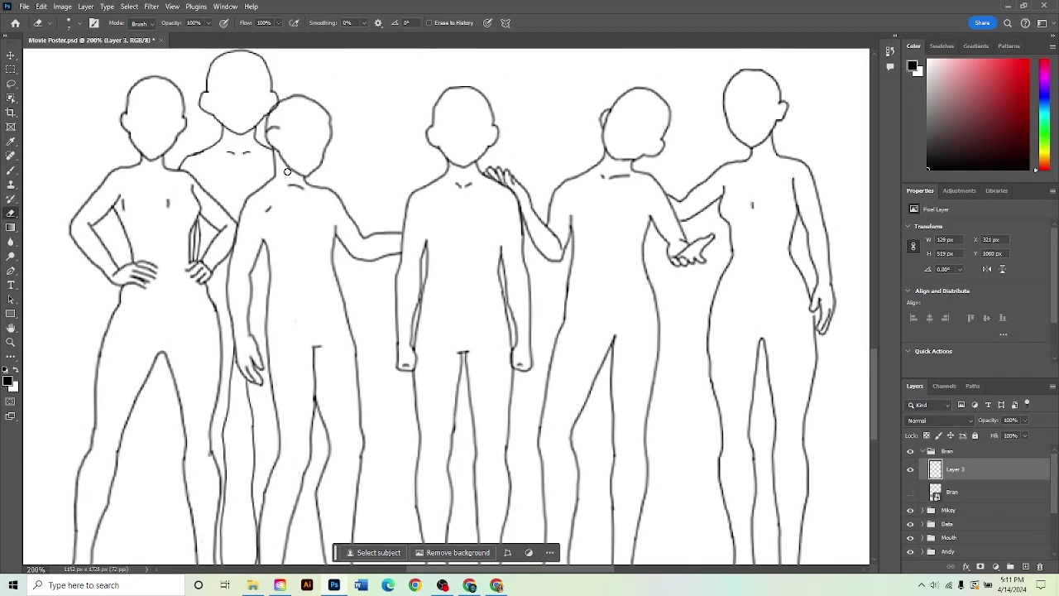
Step: Collapse the Bran group and move the Andy group above the Mouth group in the layer stack
scroll(290, 149, down, 1)
key(ctrl+minus)
key(ctrl+minus)
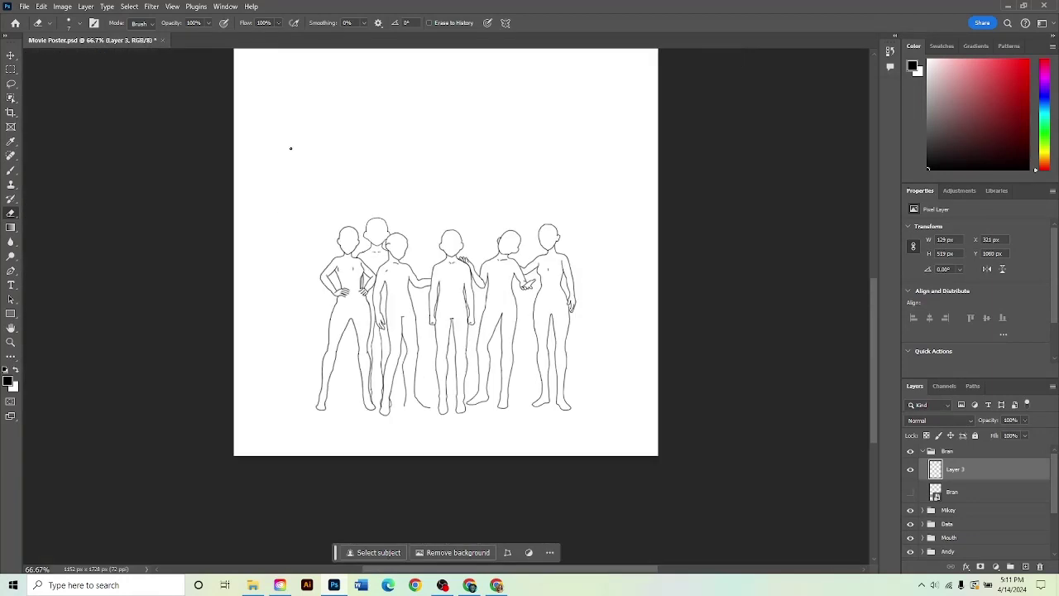
scroll(291, 149, up, 4)
key(ctrl+minus)
scroll(683, 202, up, 1)
click(923, 451)
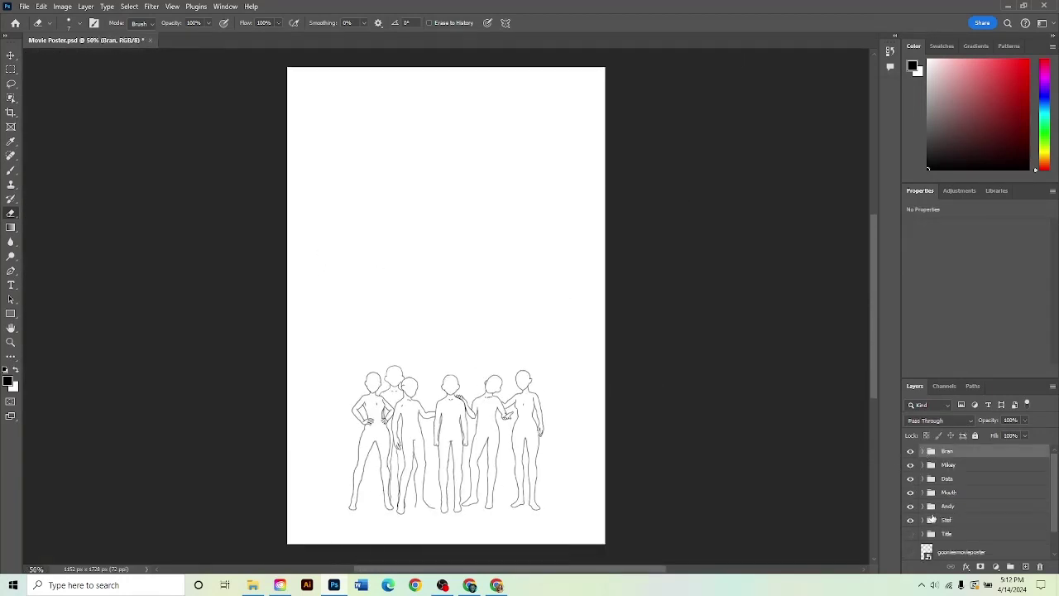
drag(948, 506, 950, 473)
Step: Show the Title group and make its Gradient Fill 1 layer visible
click(909, 534)
click(923, 535)
scroll(923, 540, down, 4)
click(910, 542)
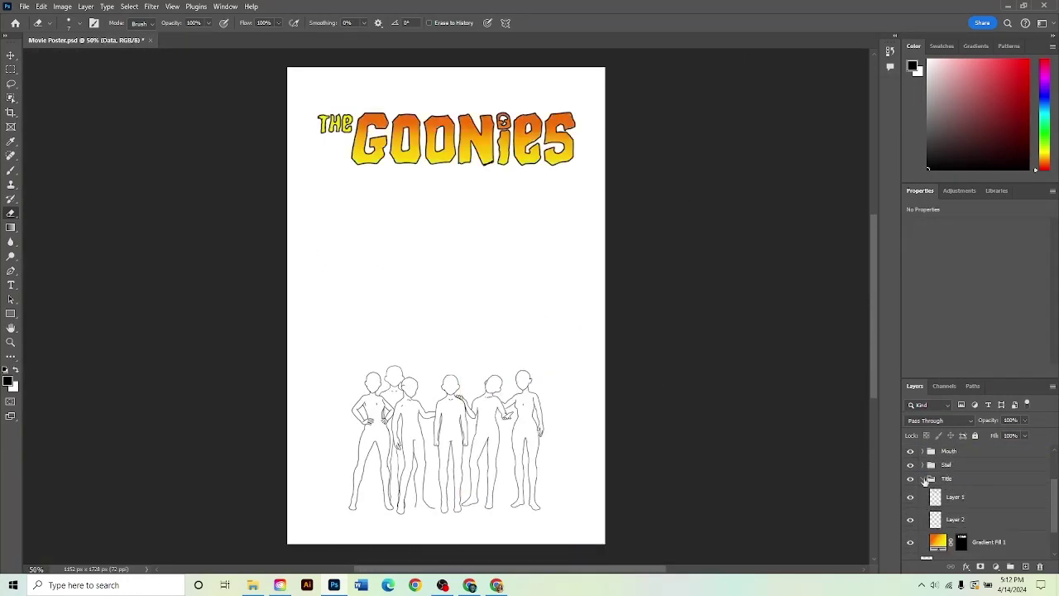